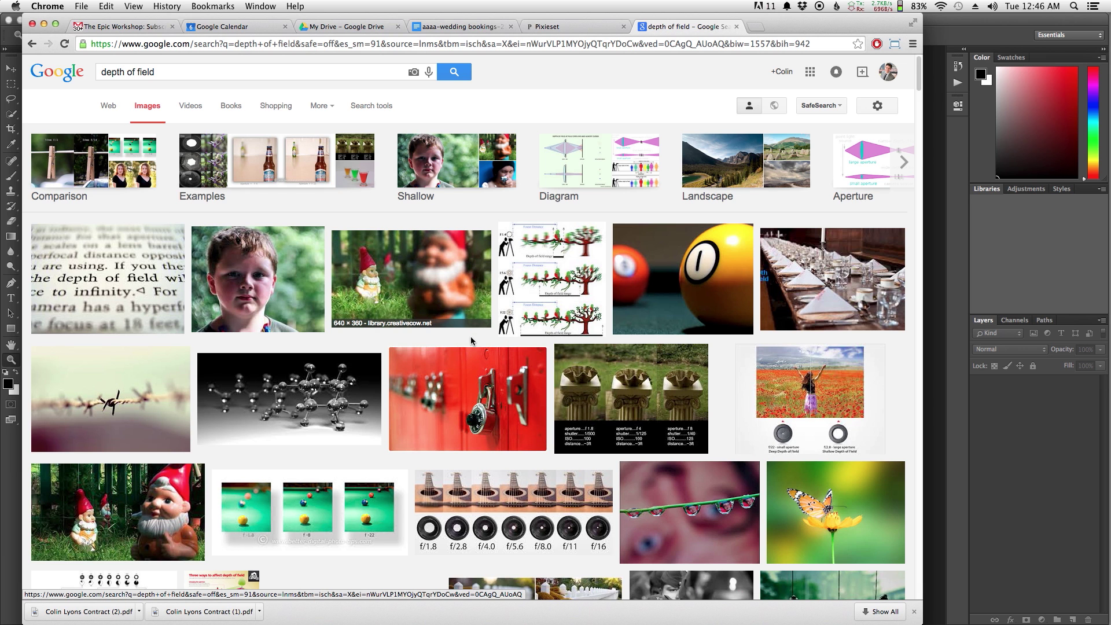
Browse the depth of field image results for examples of blurred backgrounds.
scroll(475, 359, "down", 5)
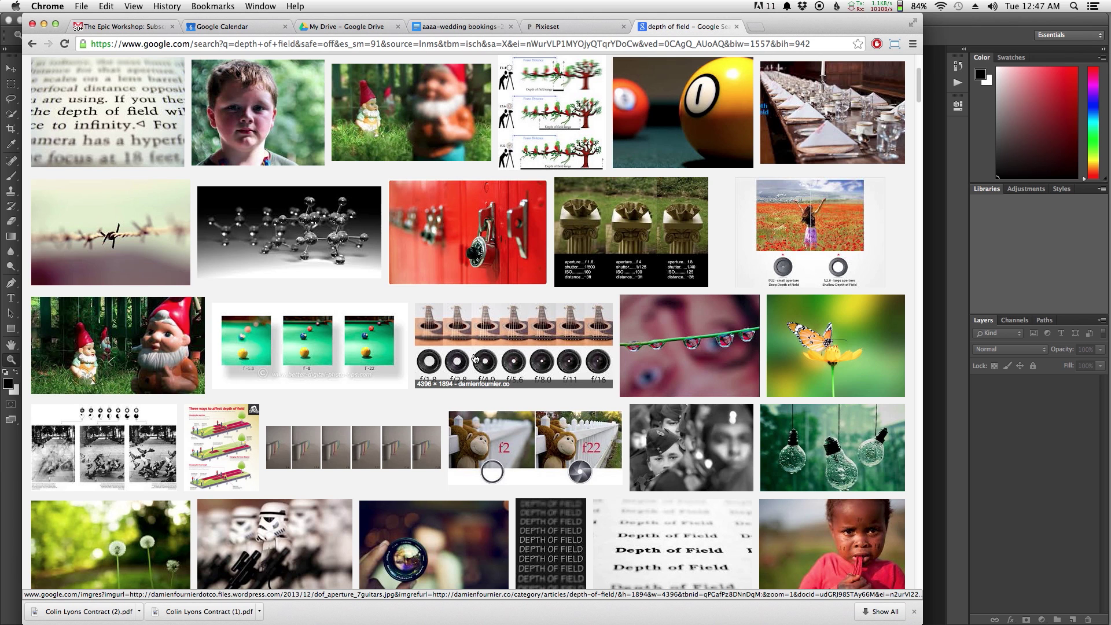
scroll(475, 358, "down", 9)
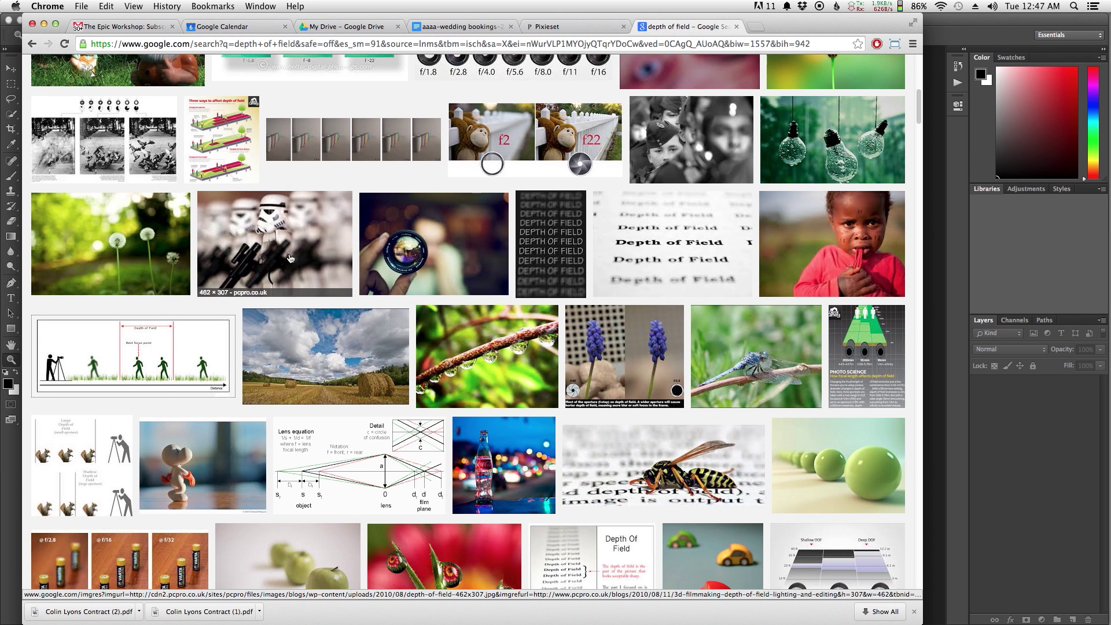
scroll(367, 255, "down", 3)
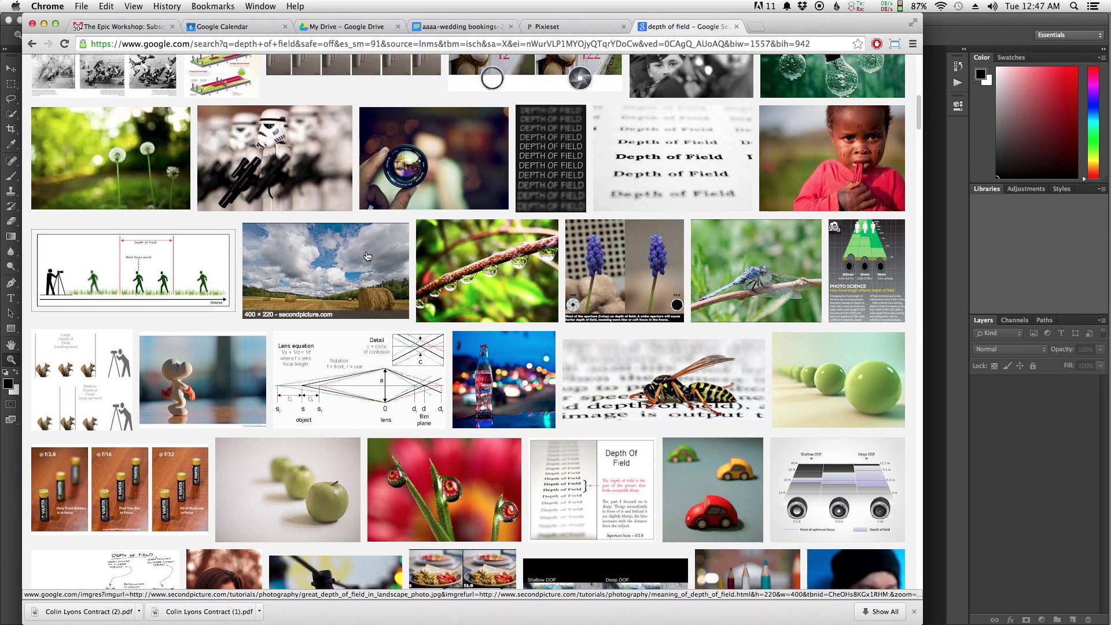
scroll(367, 256, "down", 9)
scroll(367, 258, "down", 13)
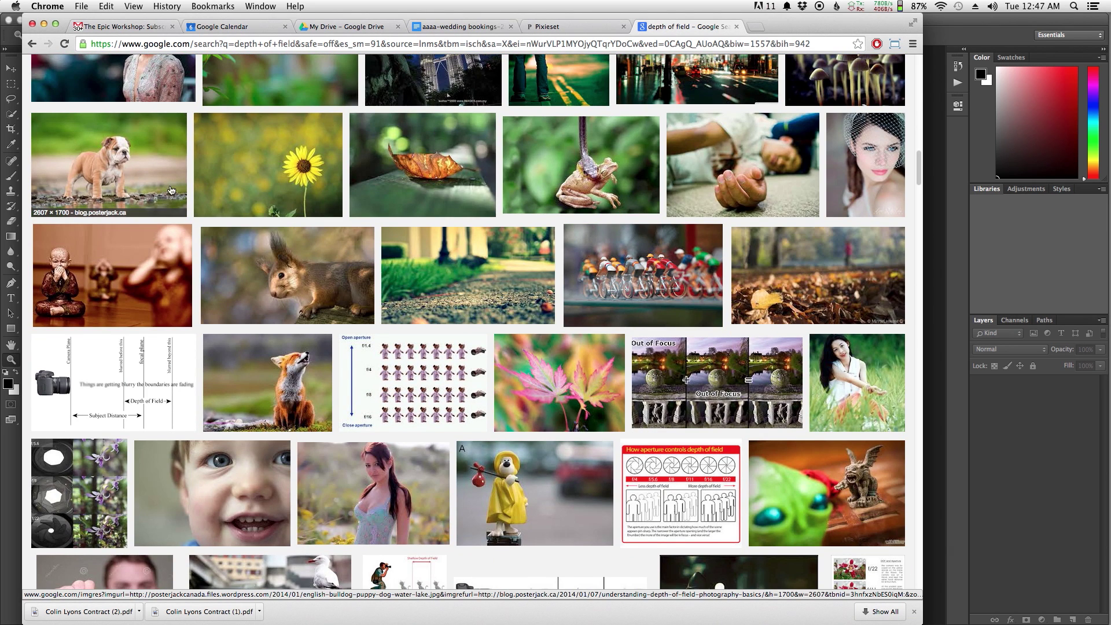
Switch to Photoshop and open the most recently used JPG photo of the couple.
mouse_move(1102, 232)
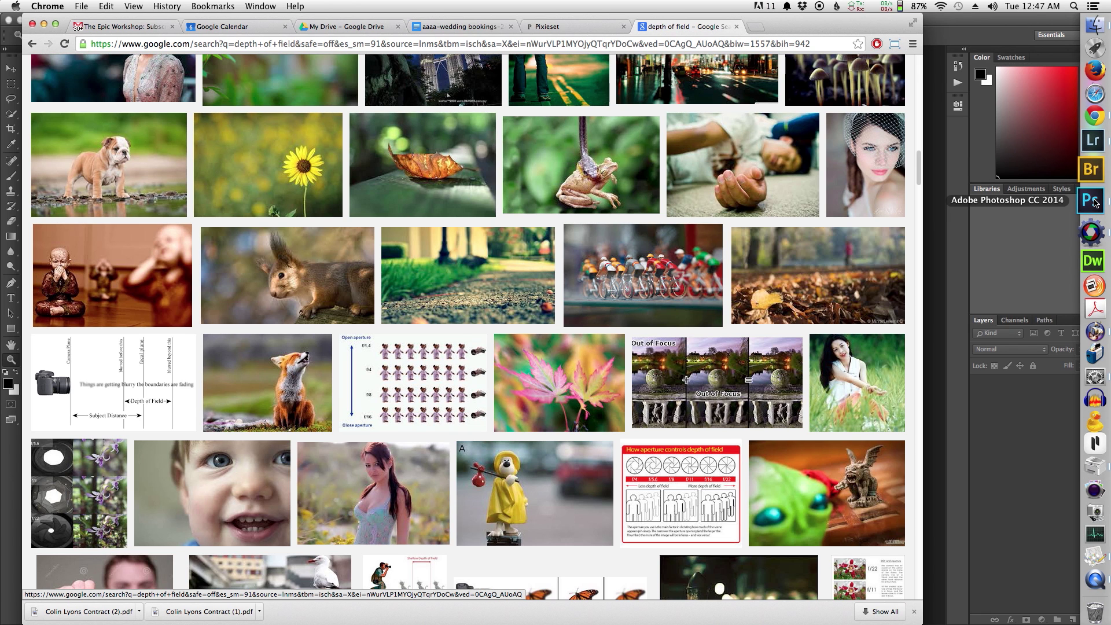
left_click(1091, 201)
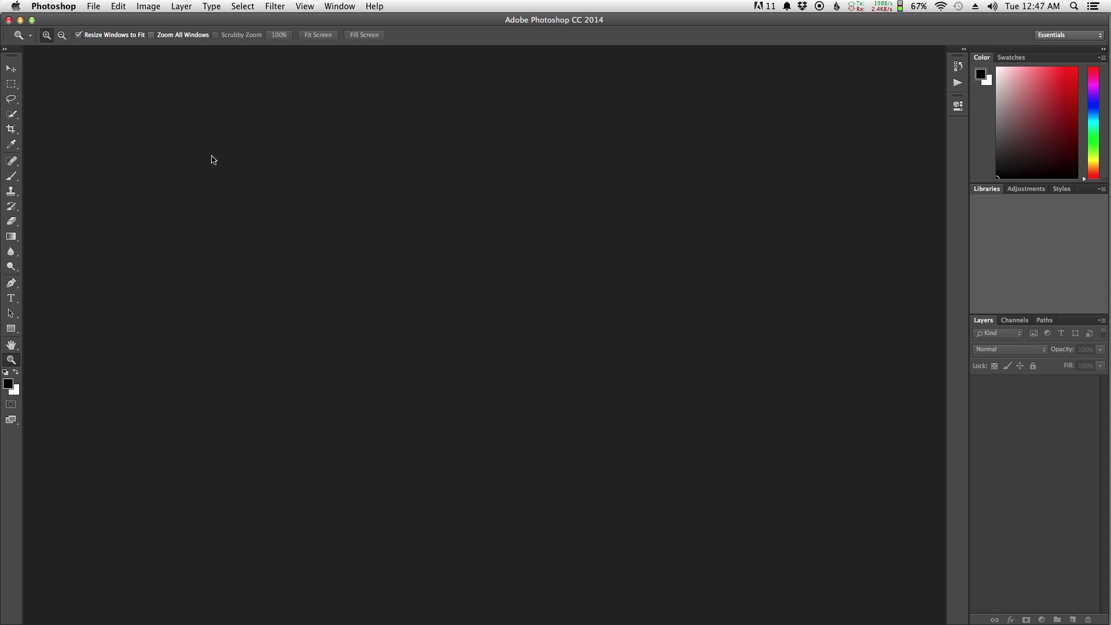
left_click(96, 7)
mouse_move(125, 68)
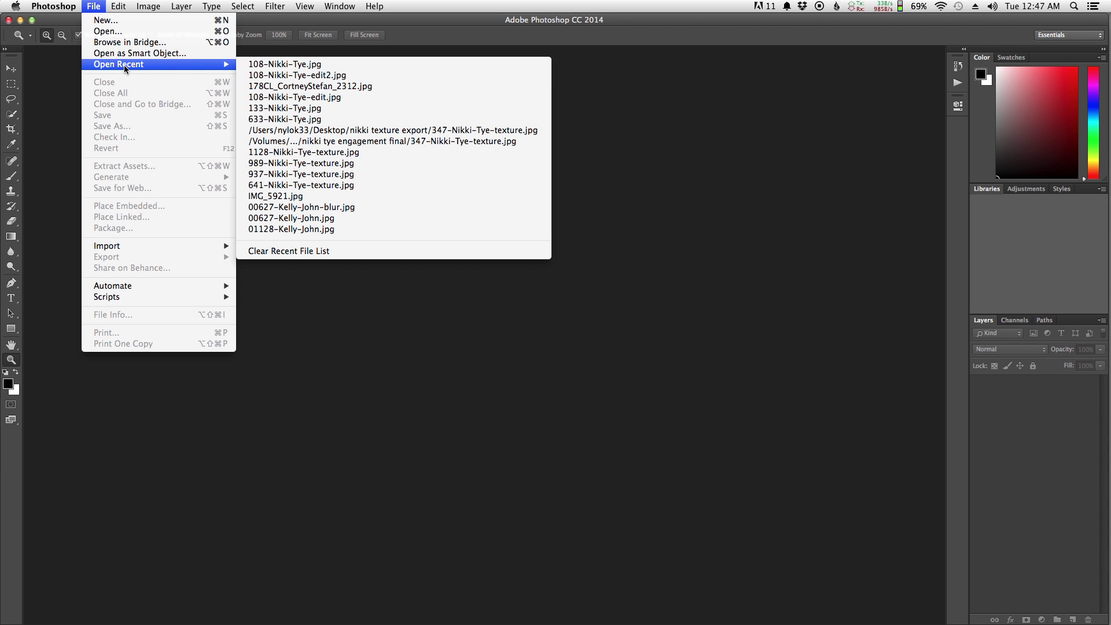
left_click(267, 64)
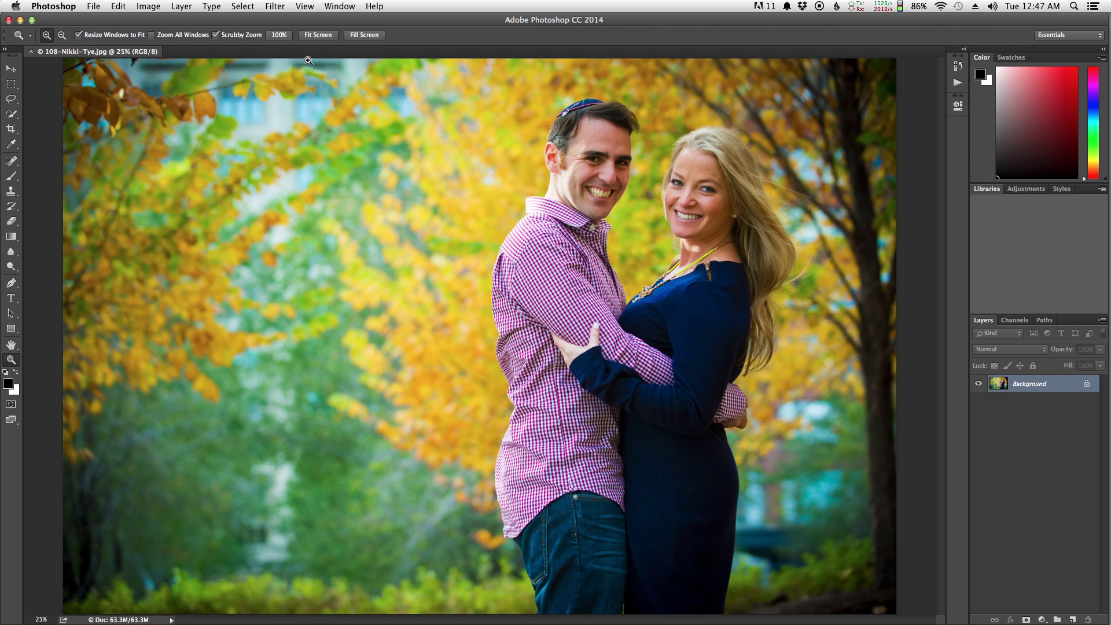
Isolate the couple with Focus Area and output the result as a New Layer with Layer Mask.
left_click(255, 4)
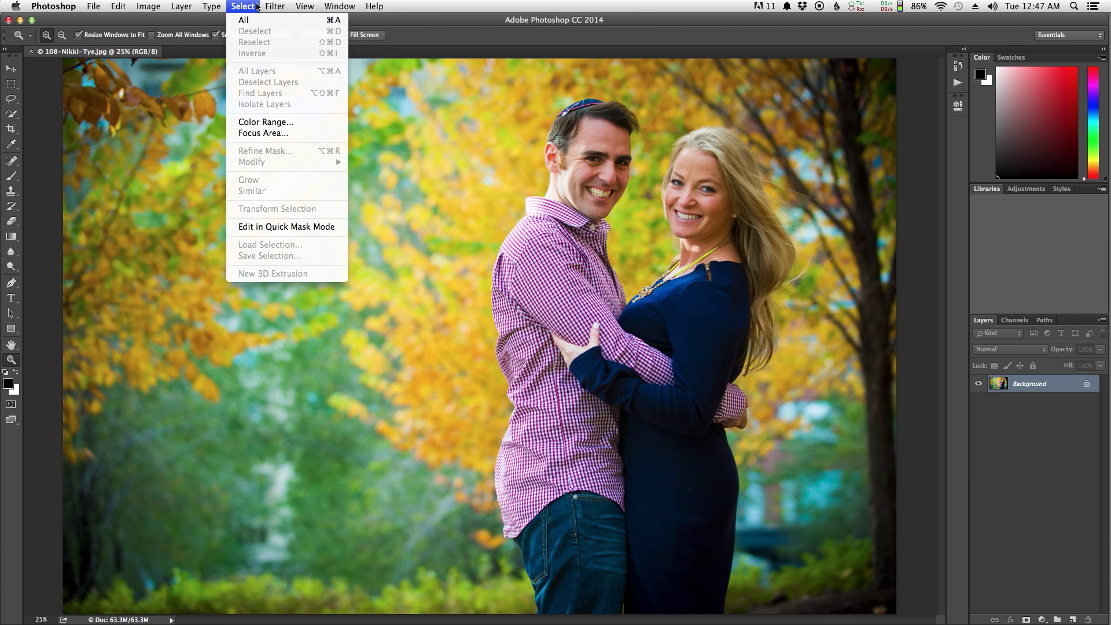
left_click(264, 133)
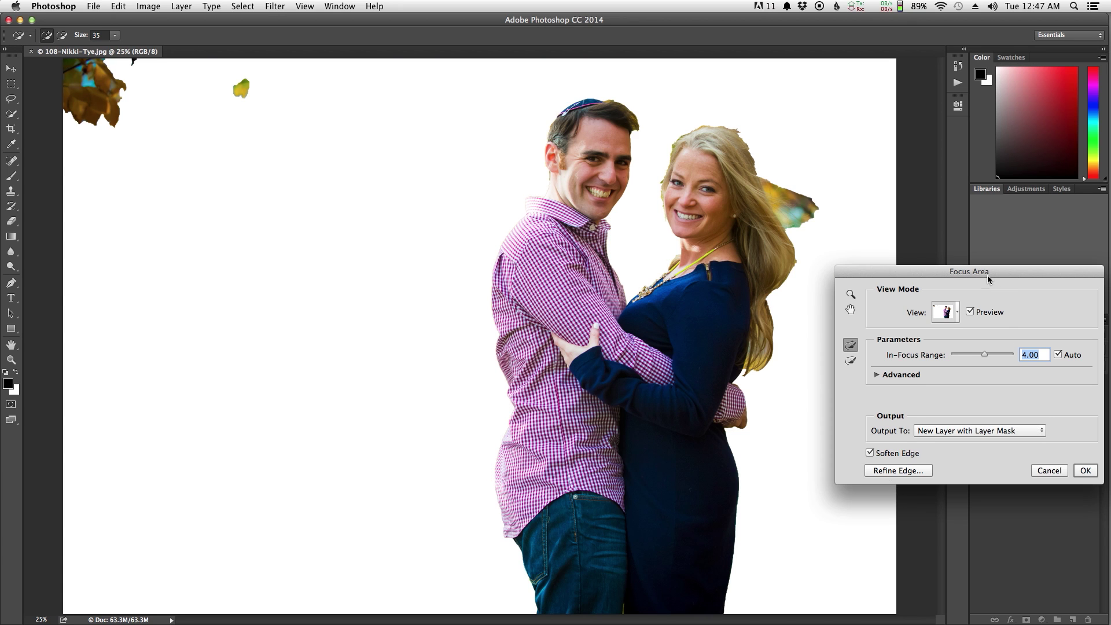
left_click_drag(987, 276, 943, 378)
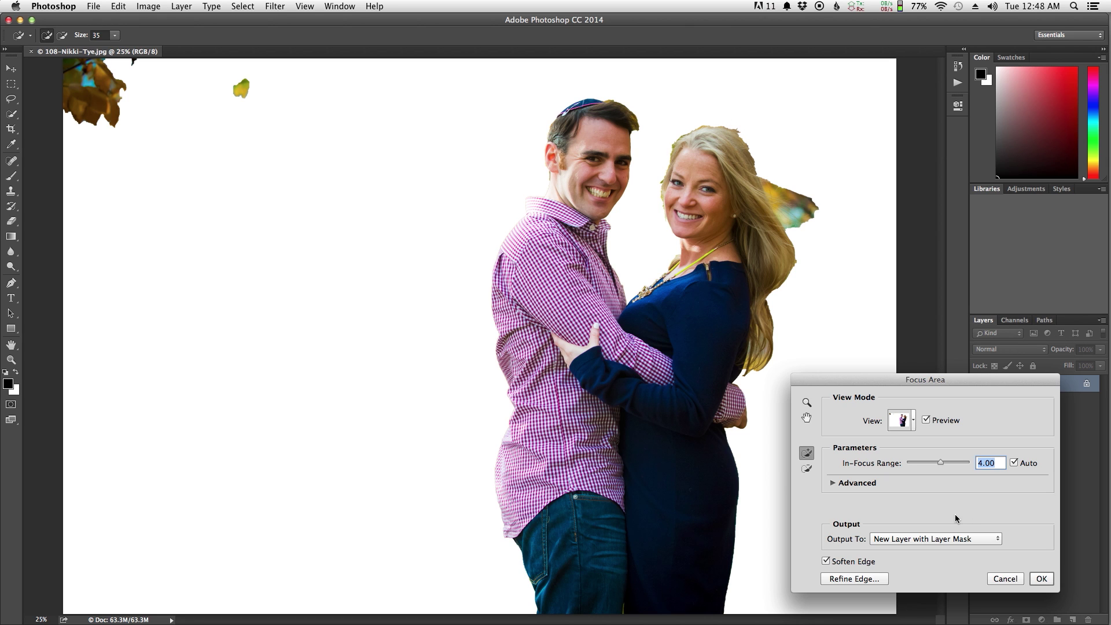
left_click(936, 537)
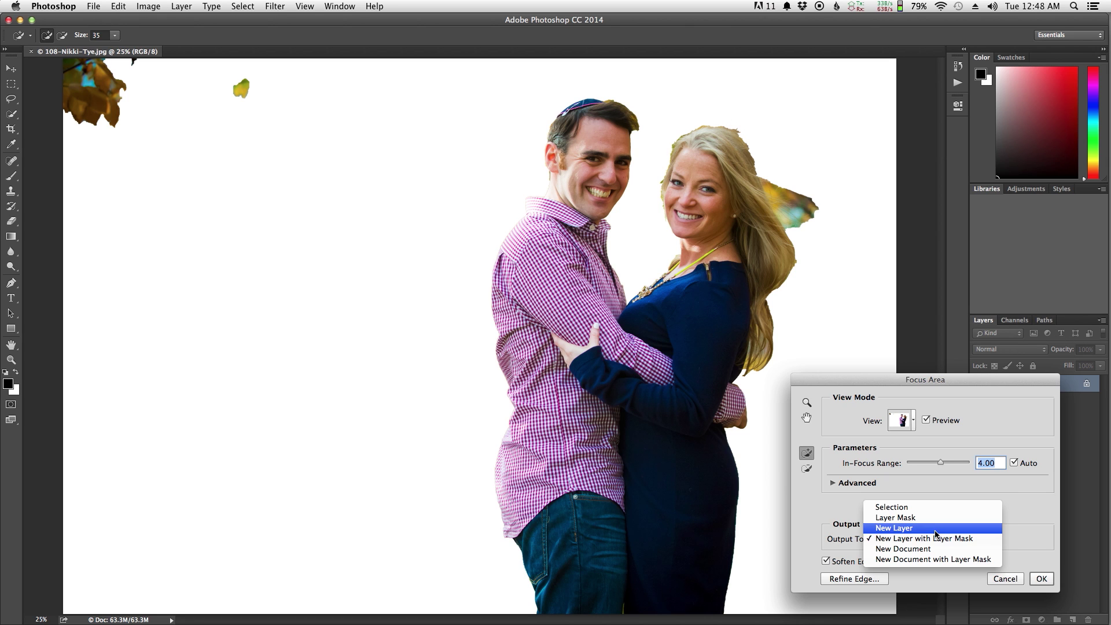
left_click(903, 527)
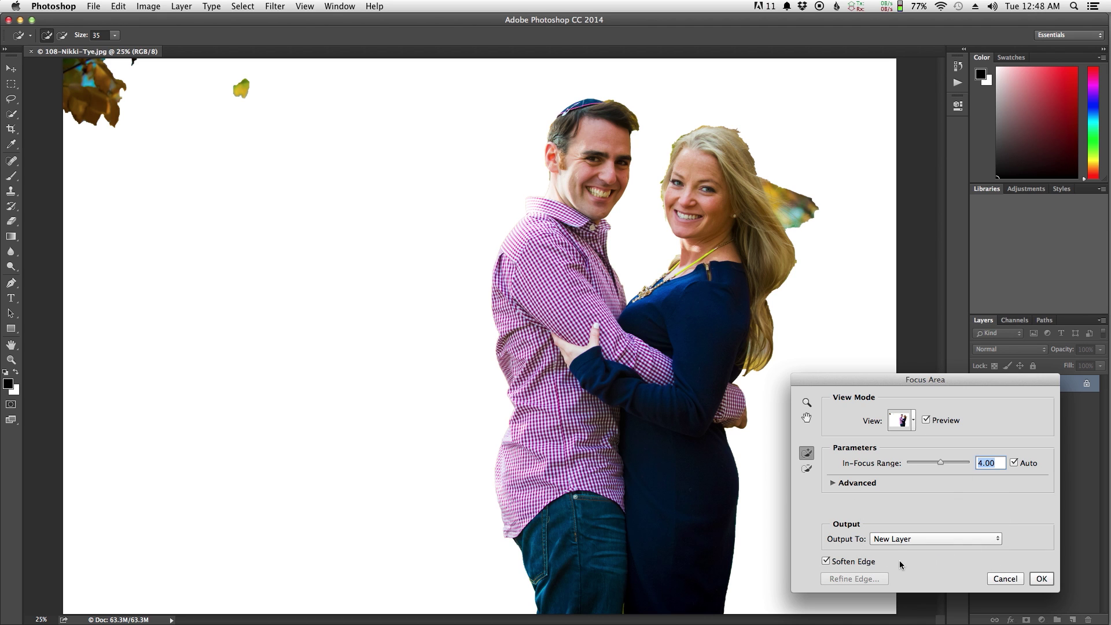
left_click(905, 542)
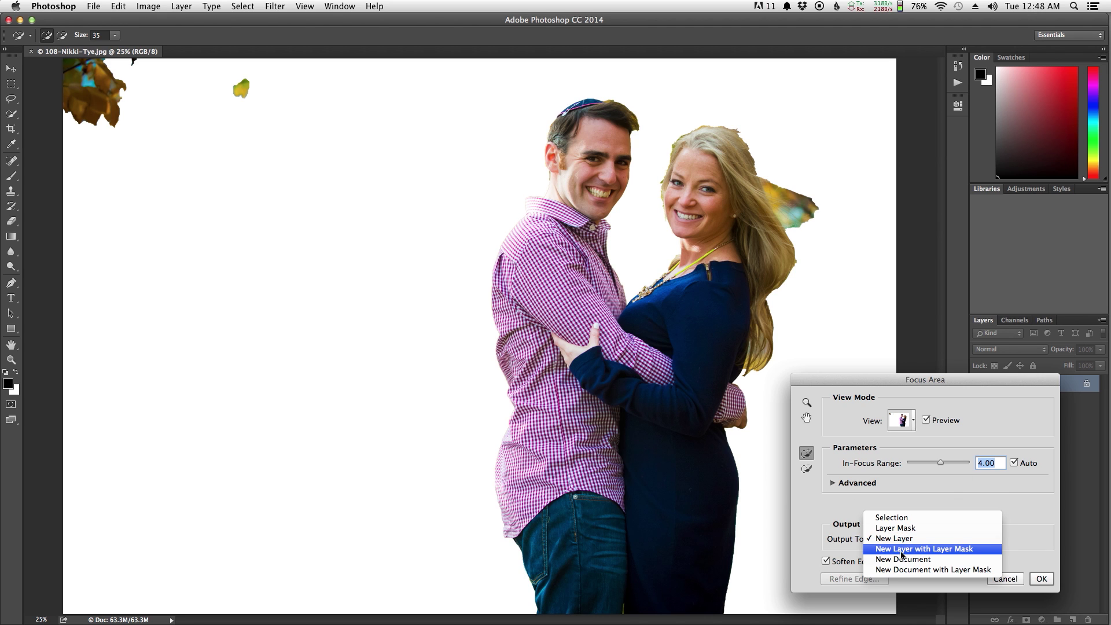
left_click(969, 550)
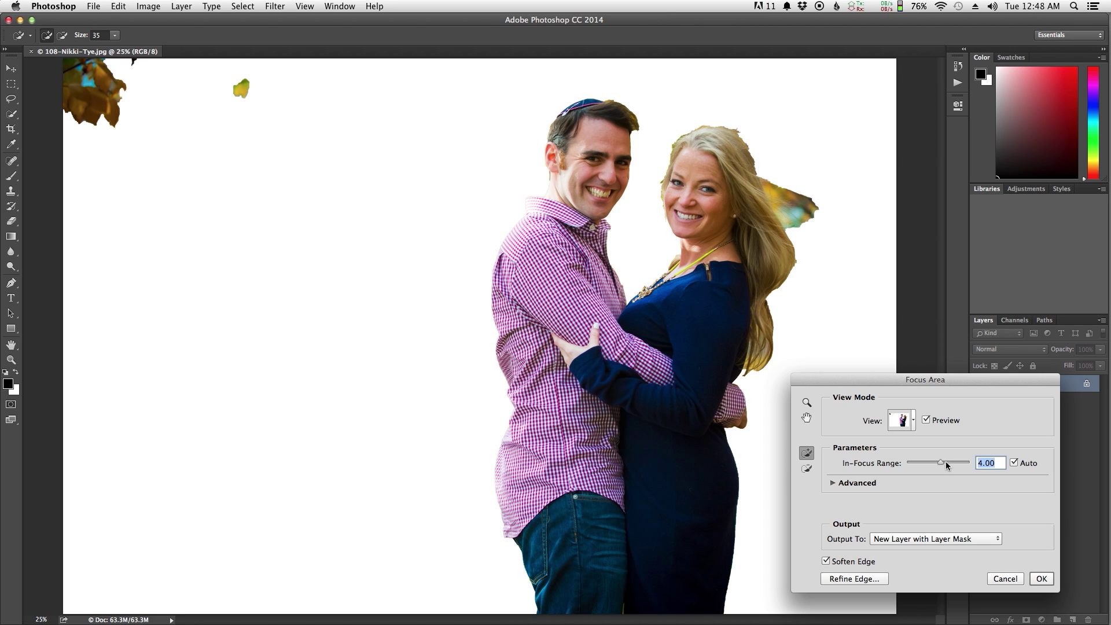
left_click_drag(942, 461, 944, 461)
left_click(1042, 580)
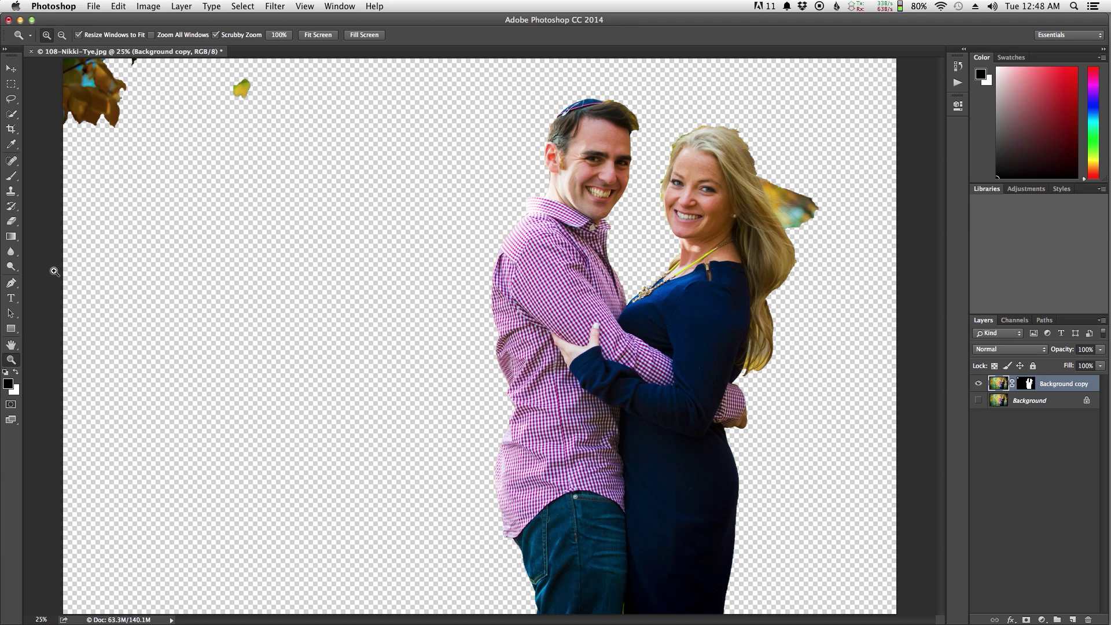
Enlarge the Eraser to 268 px and erase the stray leaves in the photo's upper-left area.
left_click(11, 221)
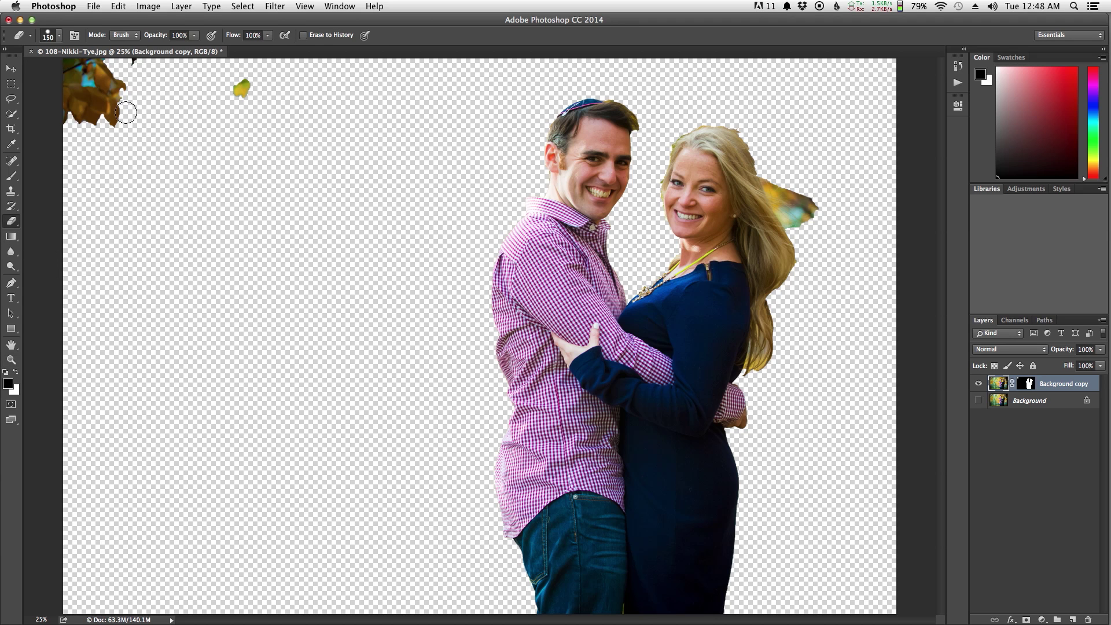
key("bracketright")
key("bracketright")
key("bracketright")
key("bracketright")
left_click(60, 37)
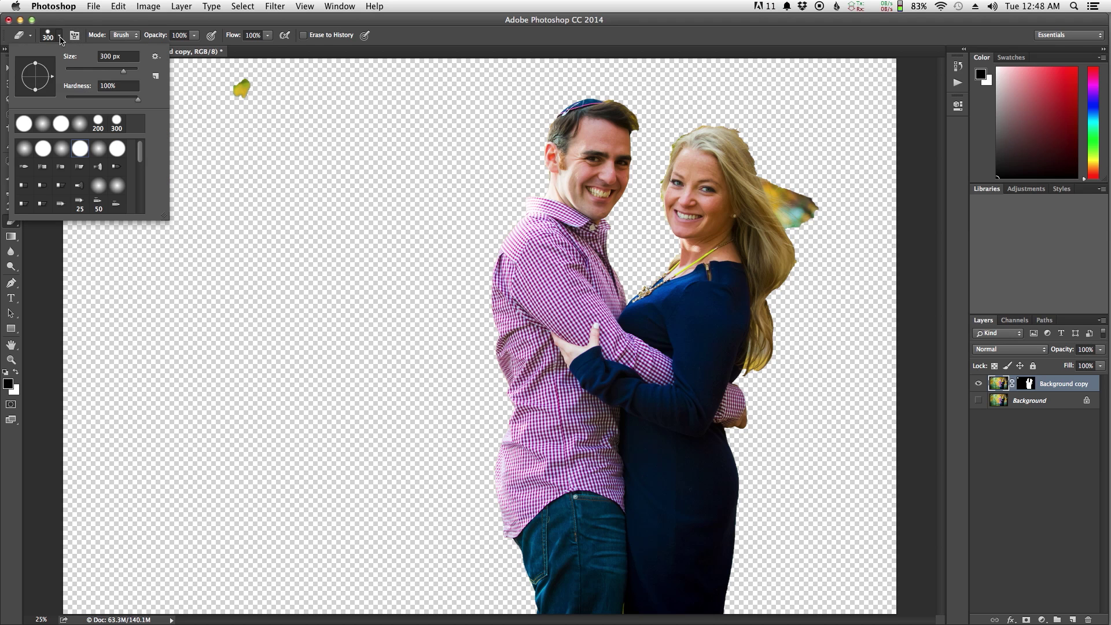
mouse_move(124, 71)
left_mouse_down()
mouse_move(99, 74)
mouse_move(111, 73)
left_mouse_up()
left_click_drag(115, 74, 122, 73)
left_click(275, 89)
left_click_drag(256, 86, 272, 84)
mouse_move(209, 106)
left_mouse_down()
mouse_move(137, 129)
mouse_move(81, 86)
mouse_move(102, 96)
left_mouse_up()
Erase most of the leftover background patch beside the woman's hair, reducing the Eraser to 89 px for the area near the strands.
left_click(11, 359)
left_click_drag(802, 206, 775, 204)
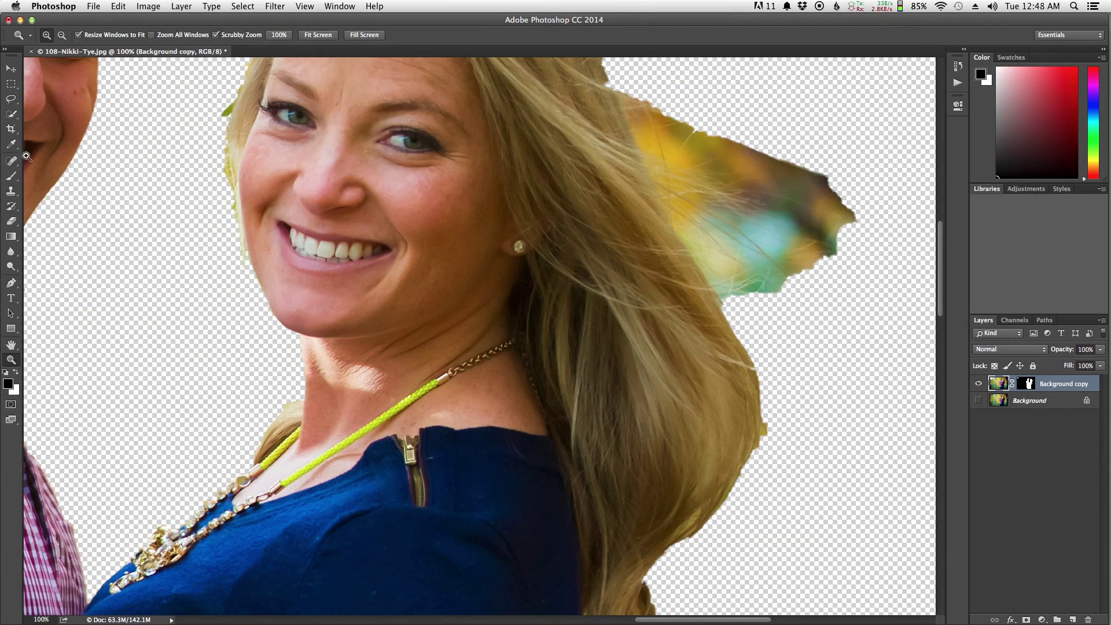
left_click(11, 221)
mouse_move(860, 241)
left_mouse_down()
mouse_move(847, 214)
mouse_move(852, 254)
mouse_move(767, 137)
left_mouse_up()
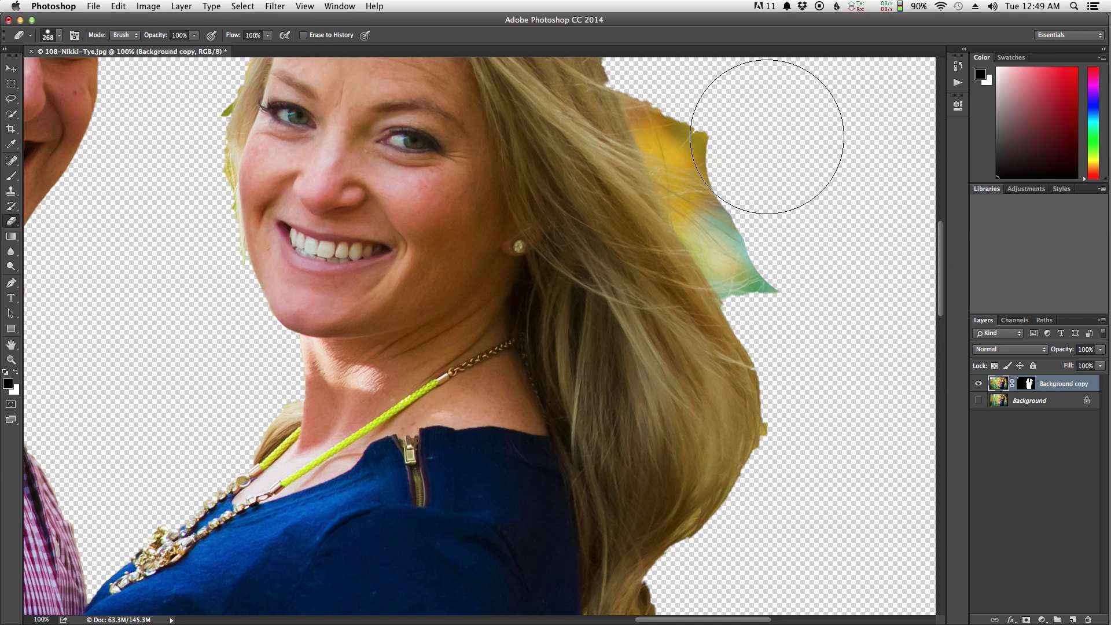
left_click(59, 37)
left_click_drag(123, 71, 98, 71)
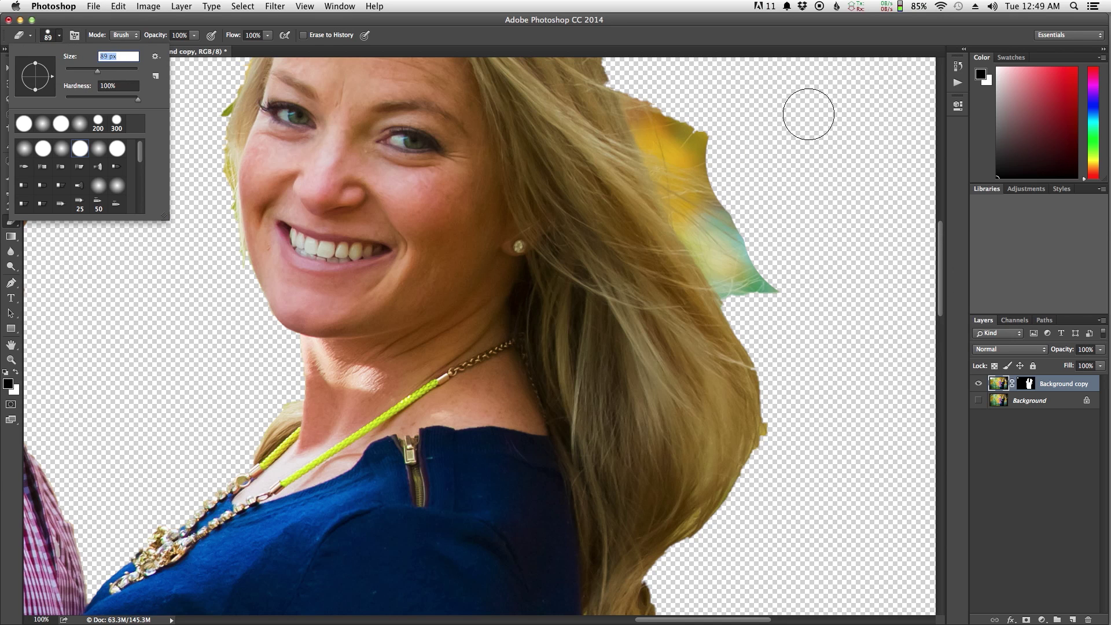
left_click(709, 132)
mouse_move(710, 132)
left_mouse_down()
mouse_move(646, 90)
mouse_move(706, 226)
left_mouse_up()
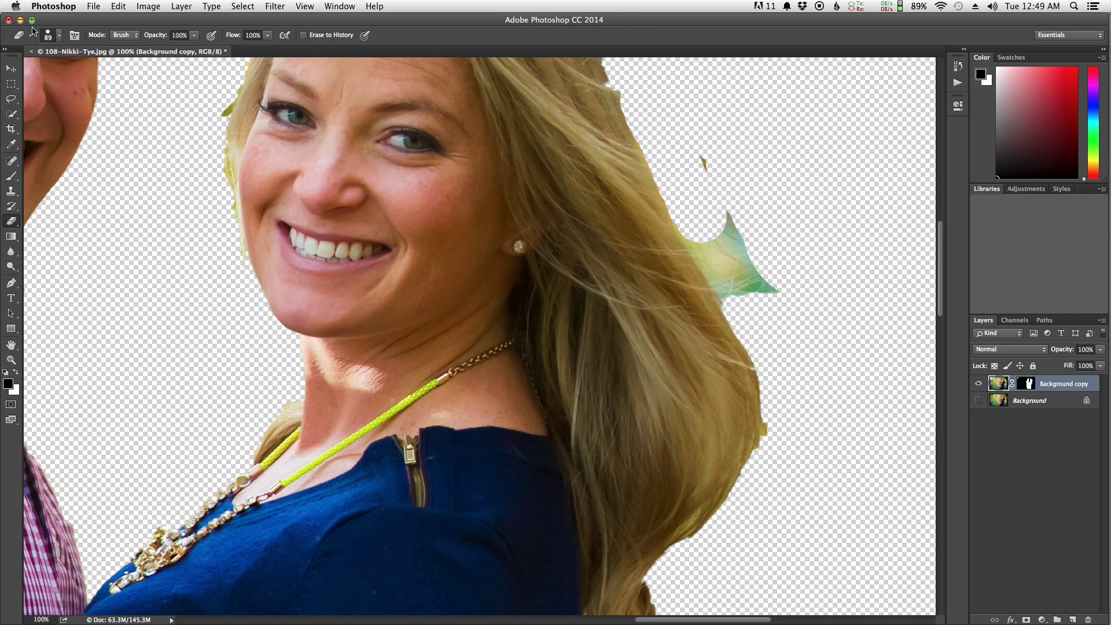
Change the Eraser's brush tip and remove the remaining background fragments along the outer edge of the woman's hair.
left_click(61, 36)
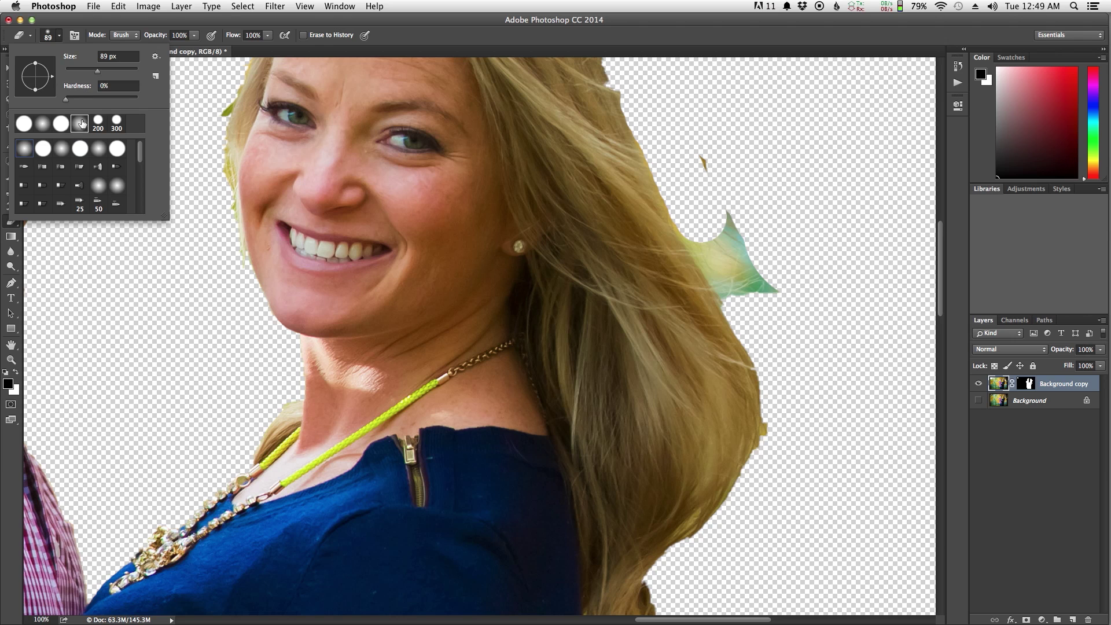
left_click(63, 127)
left_click(709, 161)
mouse_move(709, 162)
left_mouse_down()
mouse_move(721, 219)
mouse_move(765, 300)
mouse_move(710, 233)
mouse_move(733, 280)
left_mouse_up()
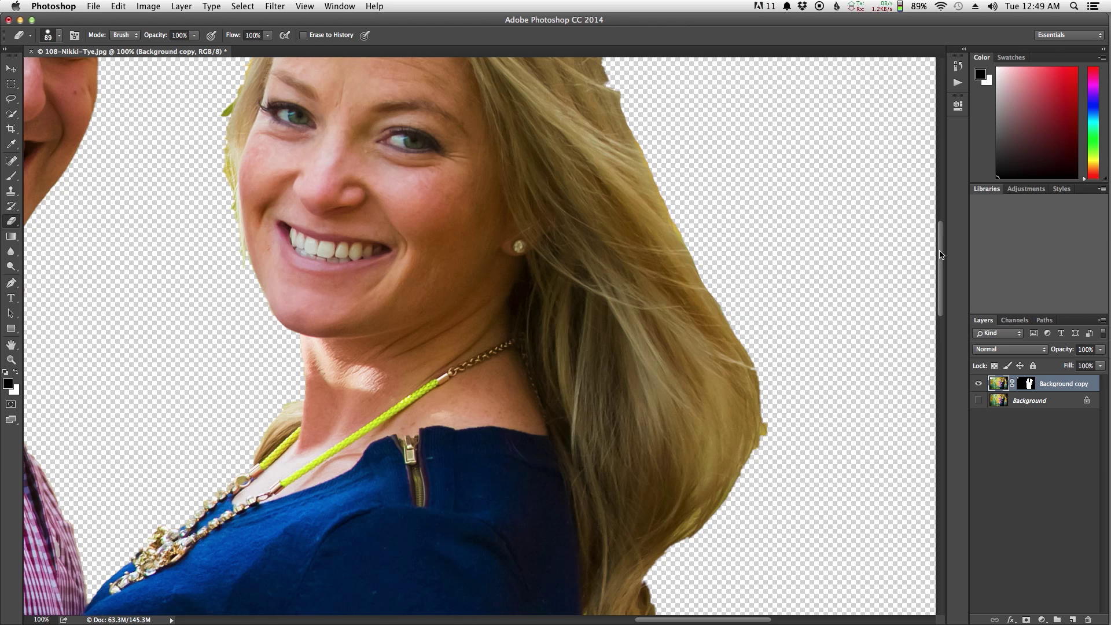
Erase the leftover background fringe around the top of the woman's head and along the side of her face.
left_click_drag(941, 256, 941, 206)
mouse_move(569, 165)
left_mouse_down()
mouse_move(567, 190)
mouse_move(528, 158)
left_mouse_up()
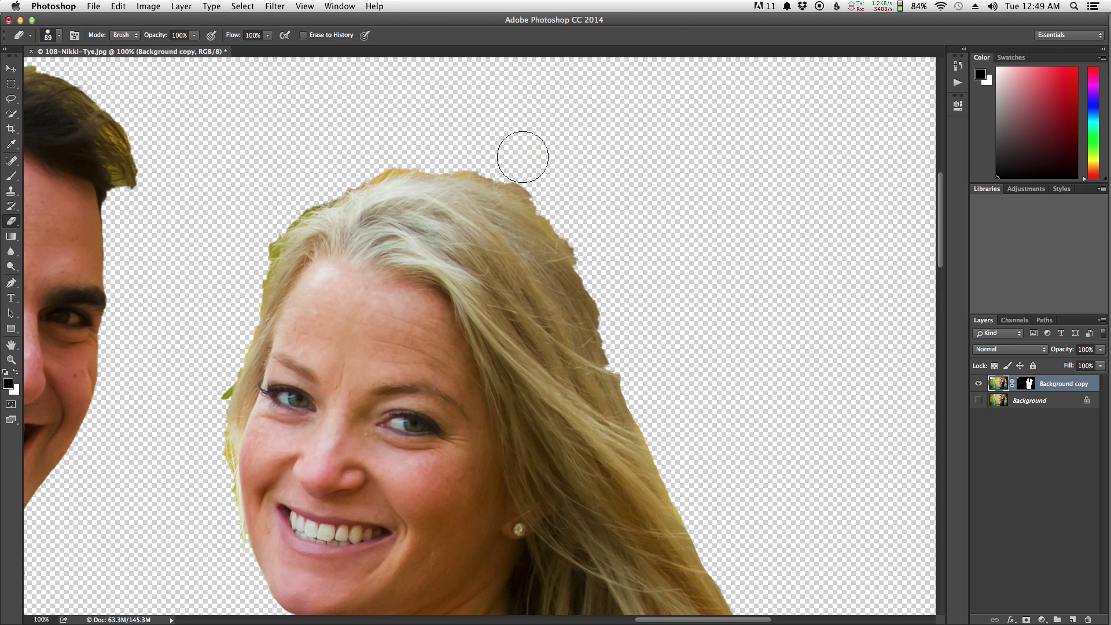
mouse_move(199, 393)
left_mouse_down()
mouse_move(207, 376)
mouse_move(209, 502)
left_mouse_up()
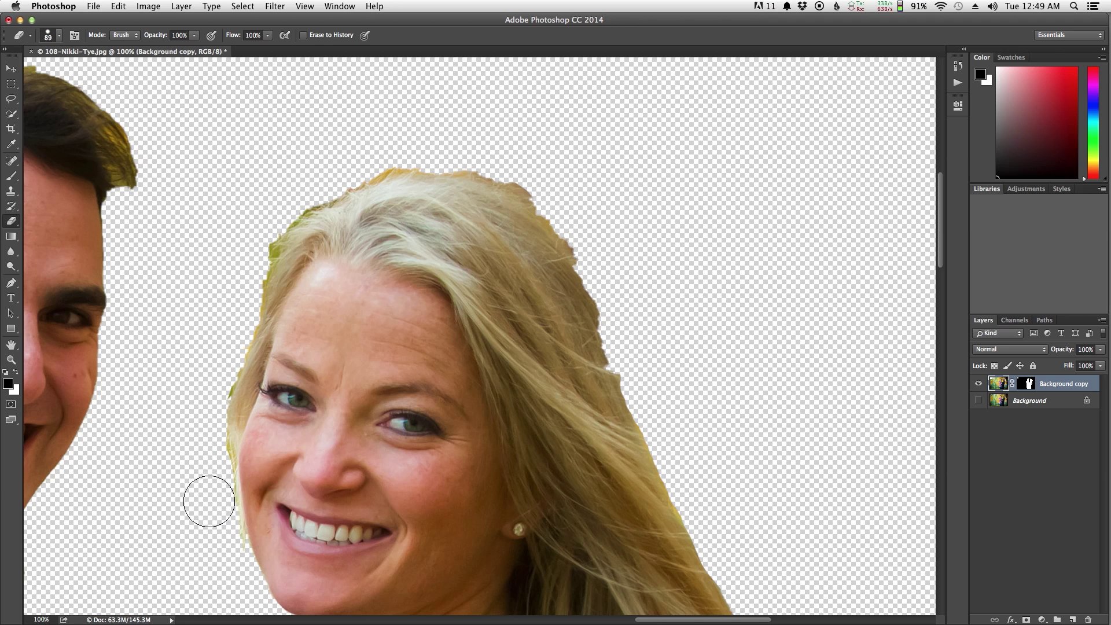
mouse_move(223, 234)
left_mouse_down()
mouse_move(241, 248)
mouse_move(266, 211)
mouse_move(325, 166)
mouse_move(459, 148)
mouse_move(568, 201)
mouse_move(605, 241)
left_mouse_up()
key("super+minus")
key("super+minus")
key("super+minus")
key("super+minus")
key("super+minus")
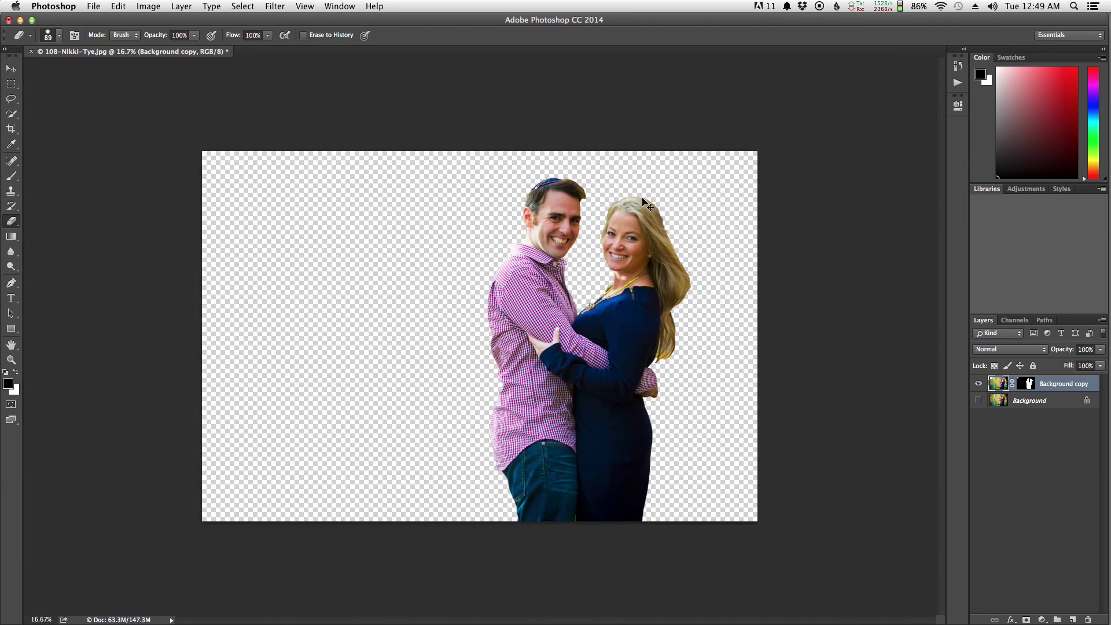
Duplicate the Background layer and make the copy visible beneath the masked couple layer.
left_click(1034, 404)
left_click(979, 401)
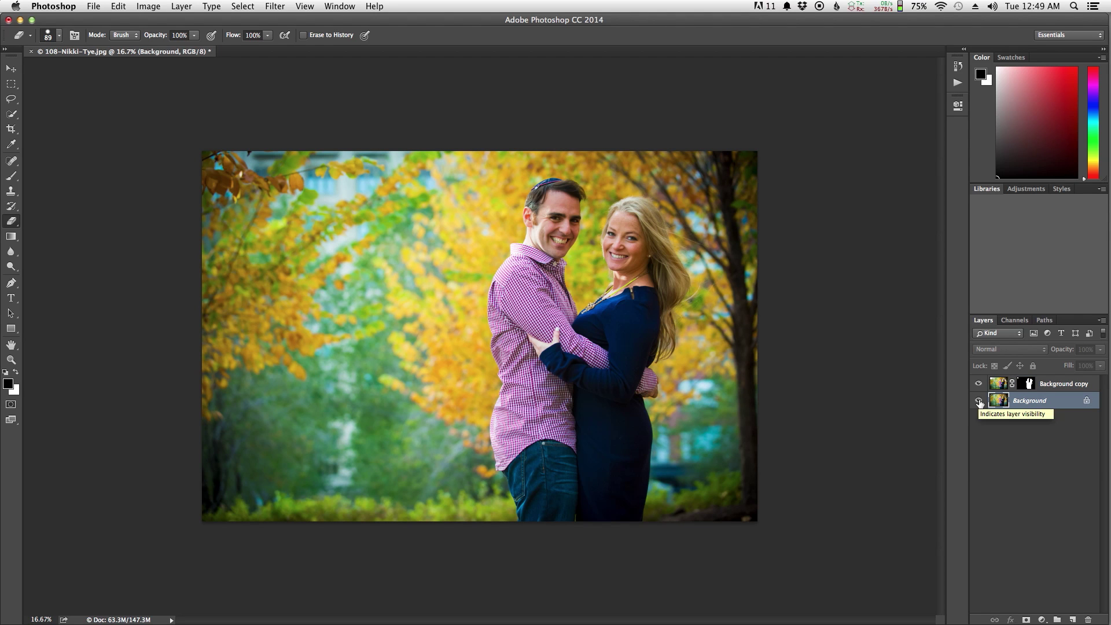
left_click(979, 401)
left_click_drag(1002, 401, 1008, 427)
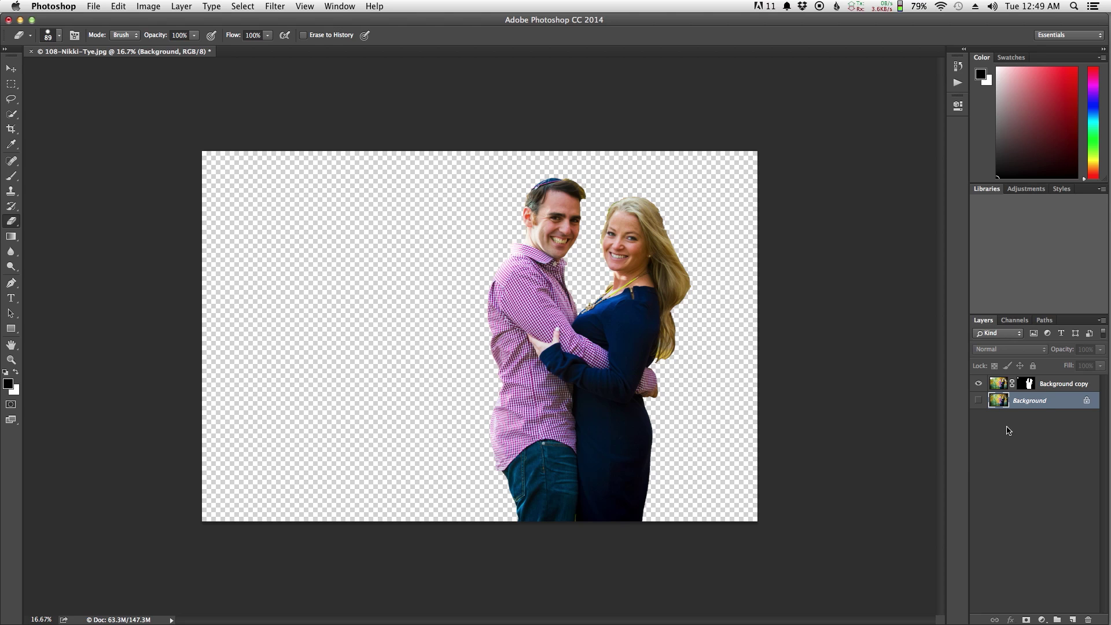
key("super+j")
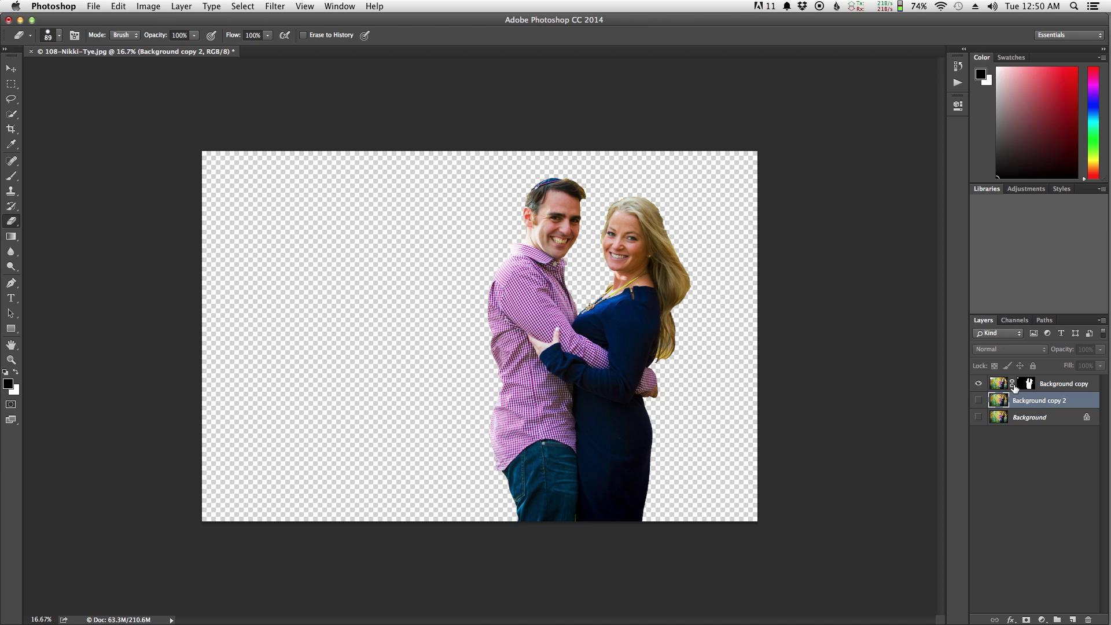
left_click(979, 404)
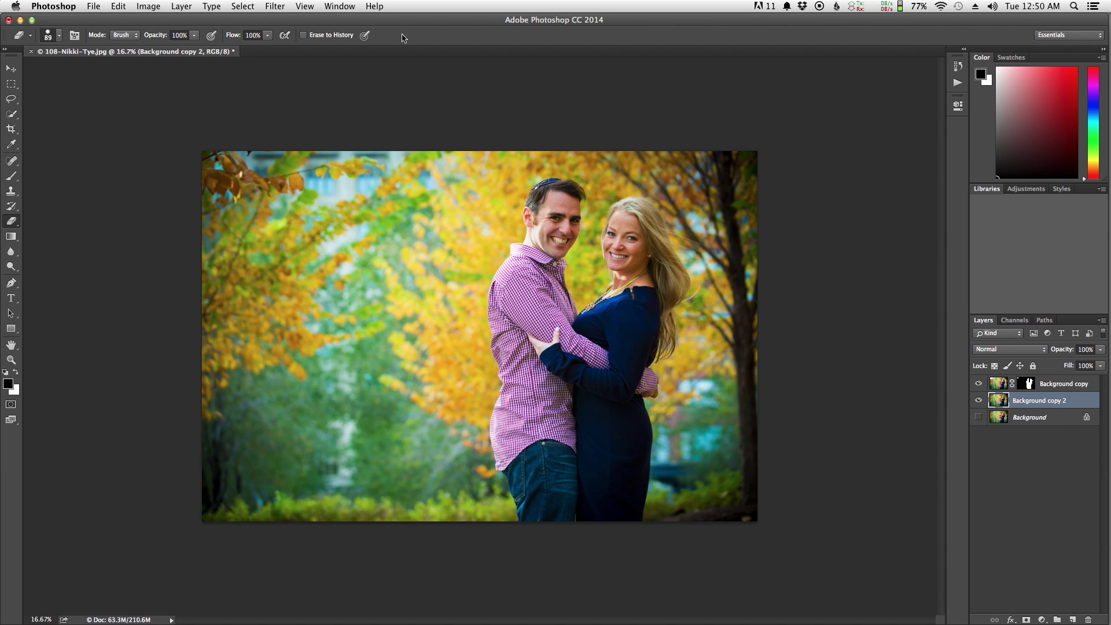
Apply a Lens Blur with a radius of 81 to the duplicated background layer.
left_click(273, 6)
mouse_move(328, 144)
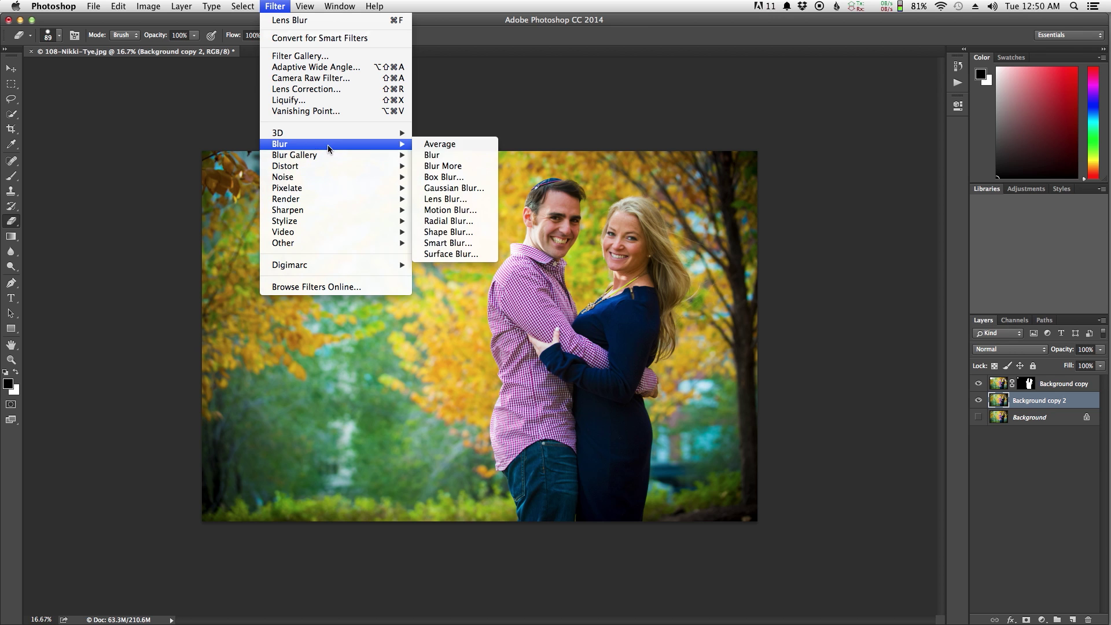
left_click(457, 200)
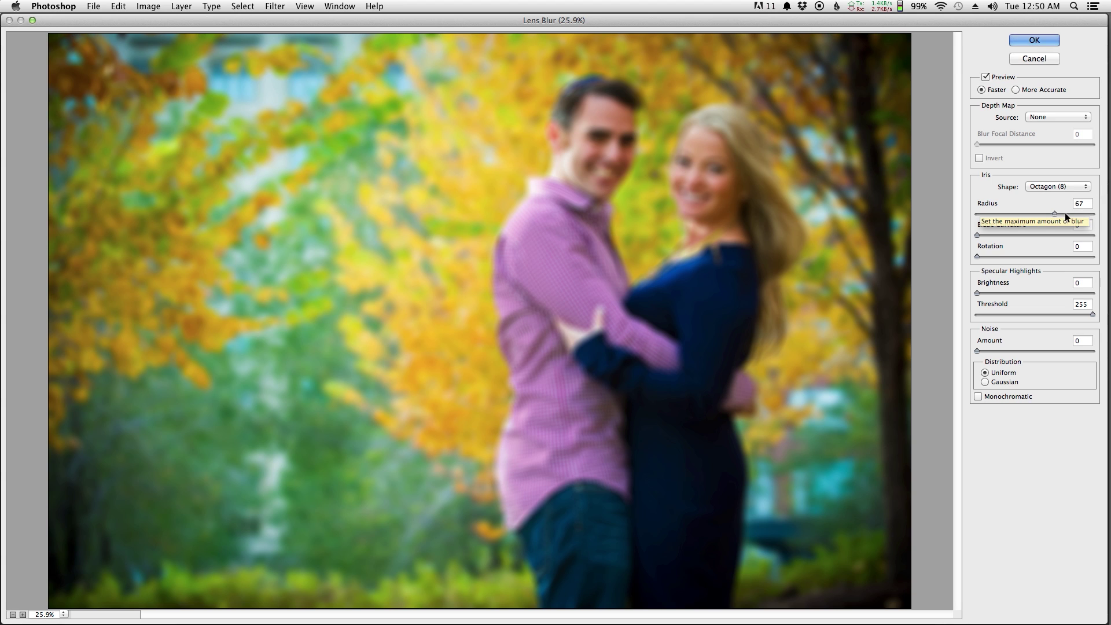
left_click(1065, 213)
left_click_drag(1065, 213, 1071, 213)
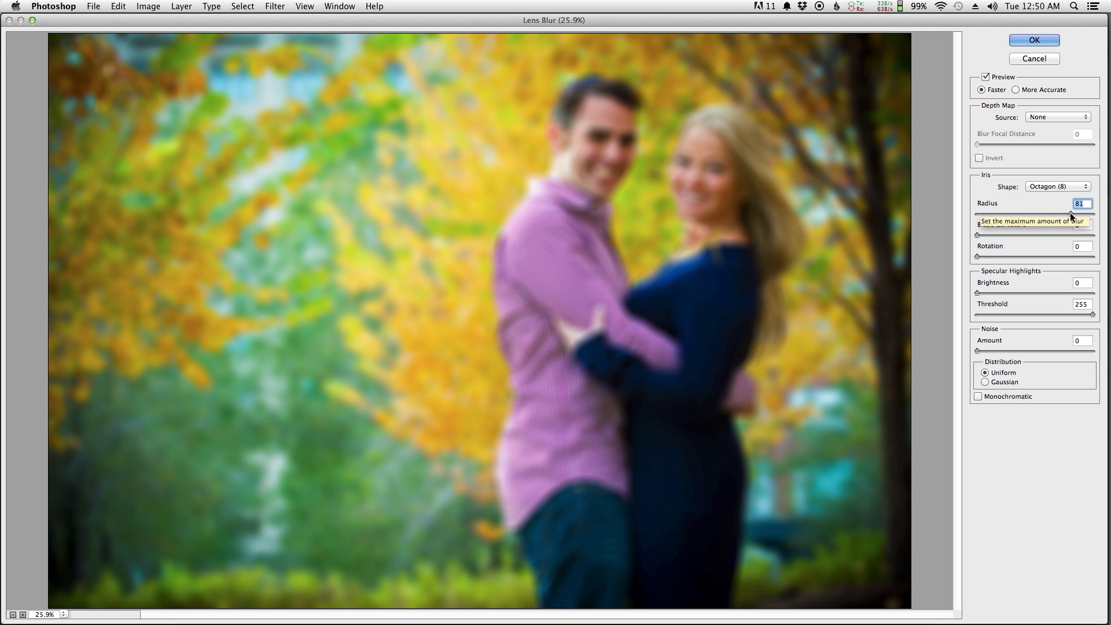
left_click(1033, 40)
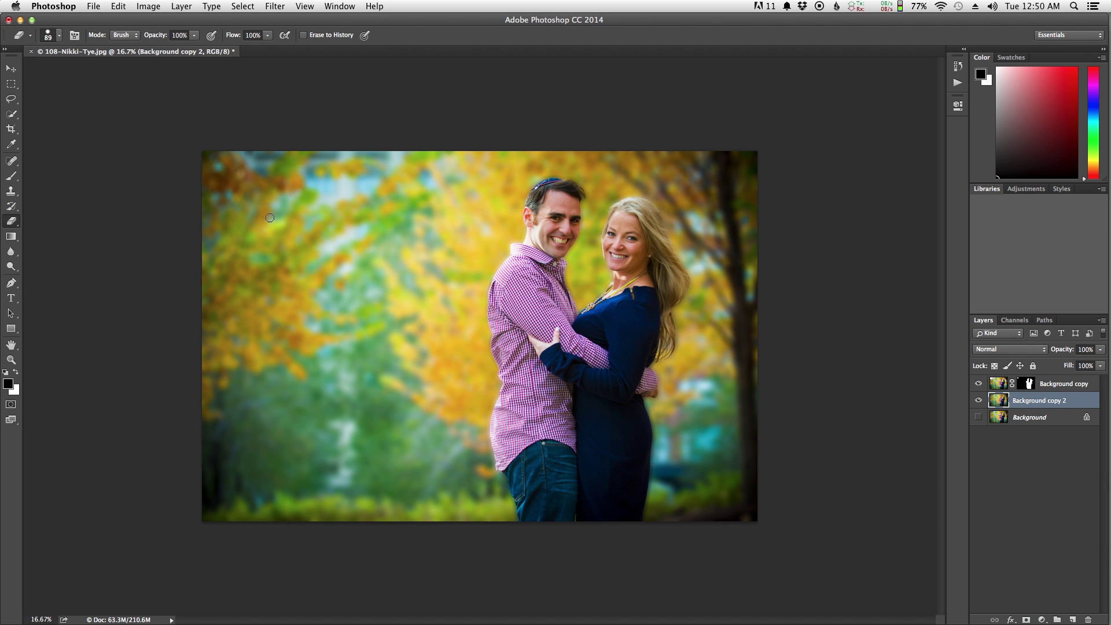
Feather the layer mask of the couple layer to 101.6 px to soften the cutout edges.
left_click(11, 360)
left_click_drag(513, 379, 523, 397)
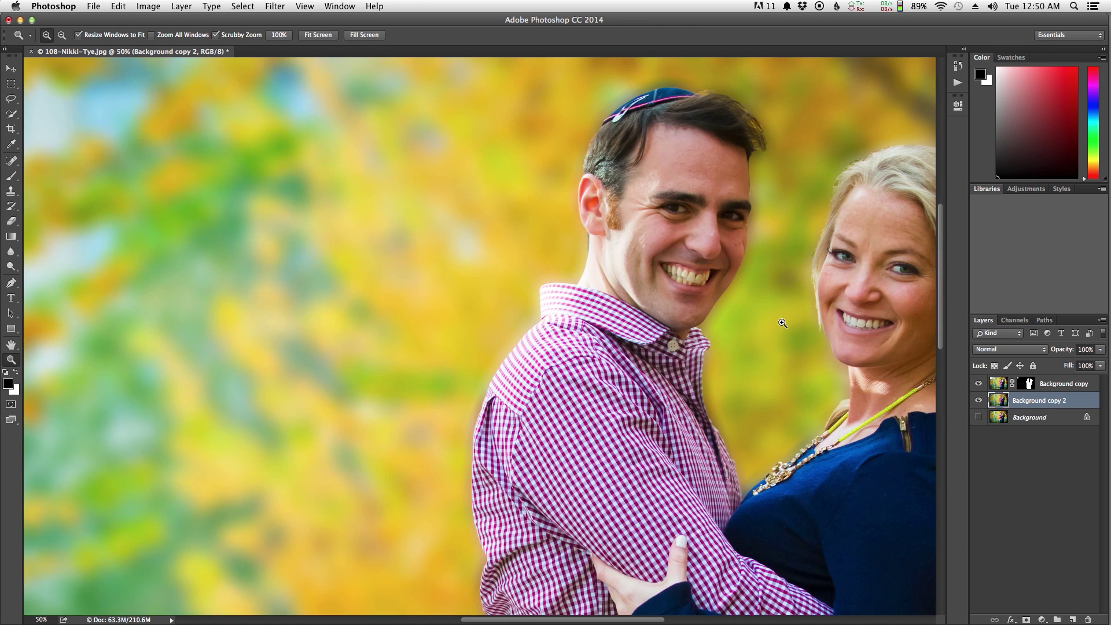
scroll(780, 320, "up", 5)
left_click_drag(584, 623, 635, 622)
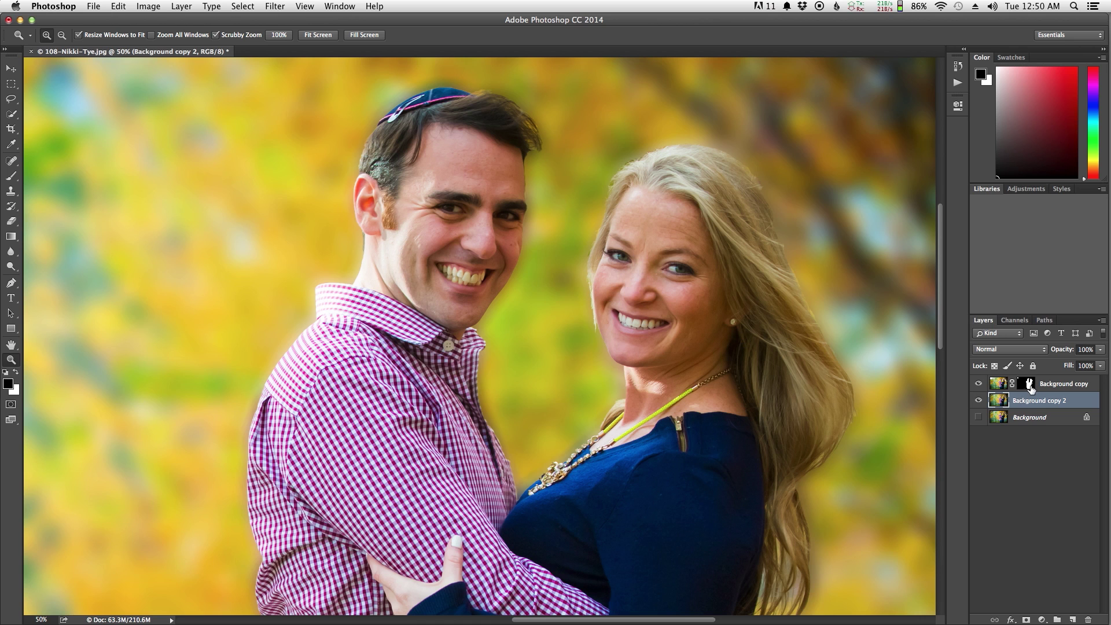
left_click(1031, 387)
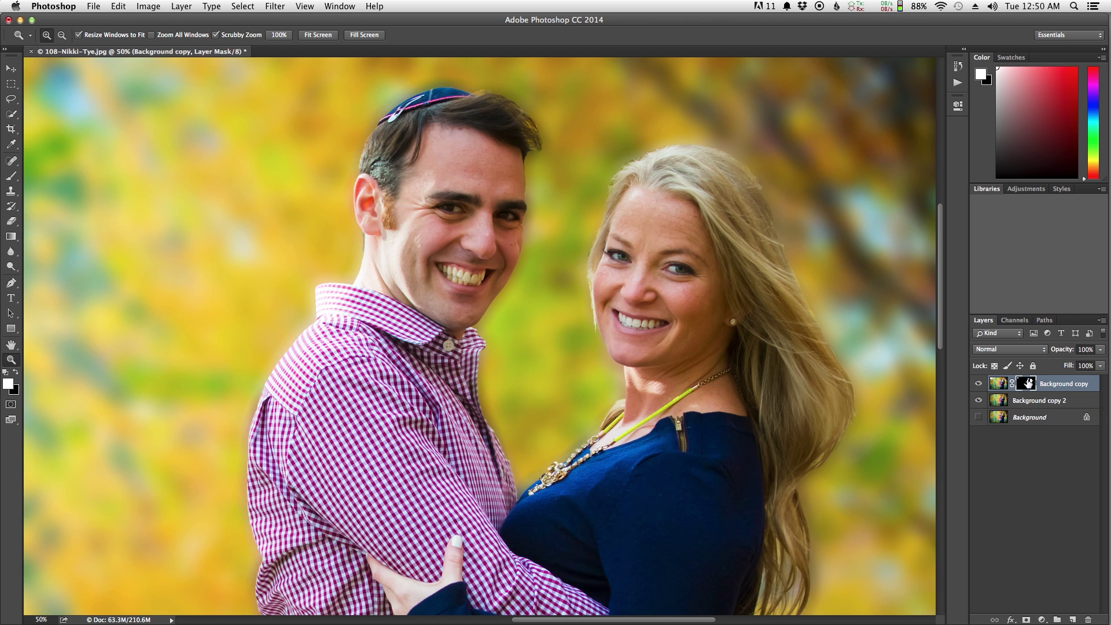
double_click(1026, 387)
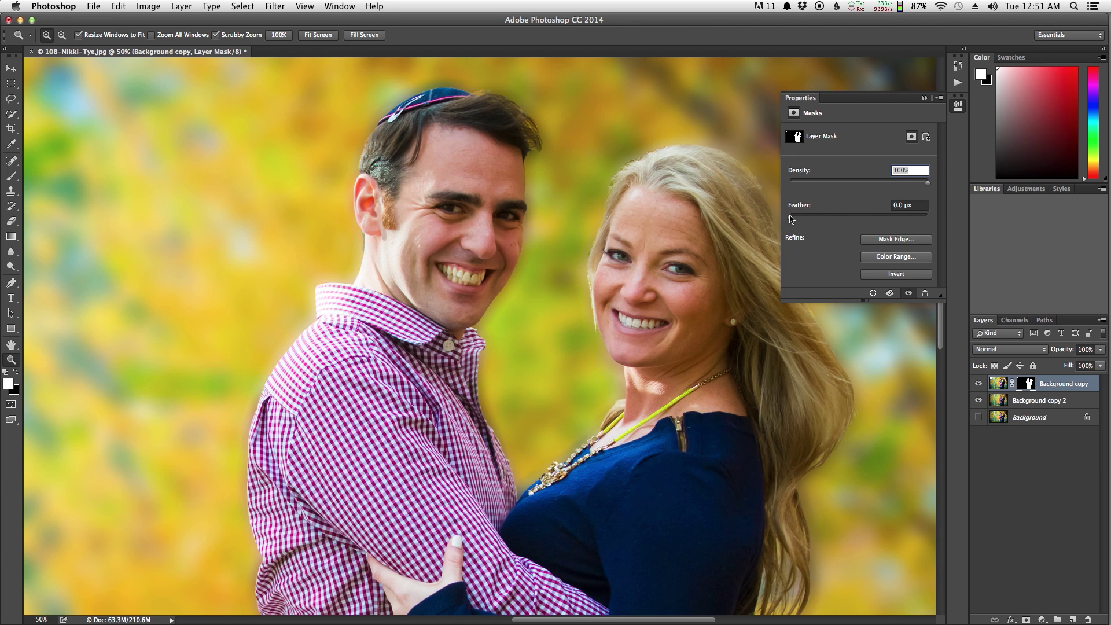
left_click_drag(791, 217, 851, 223)
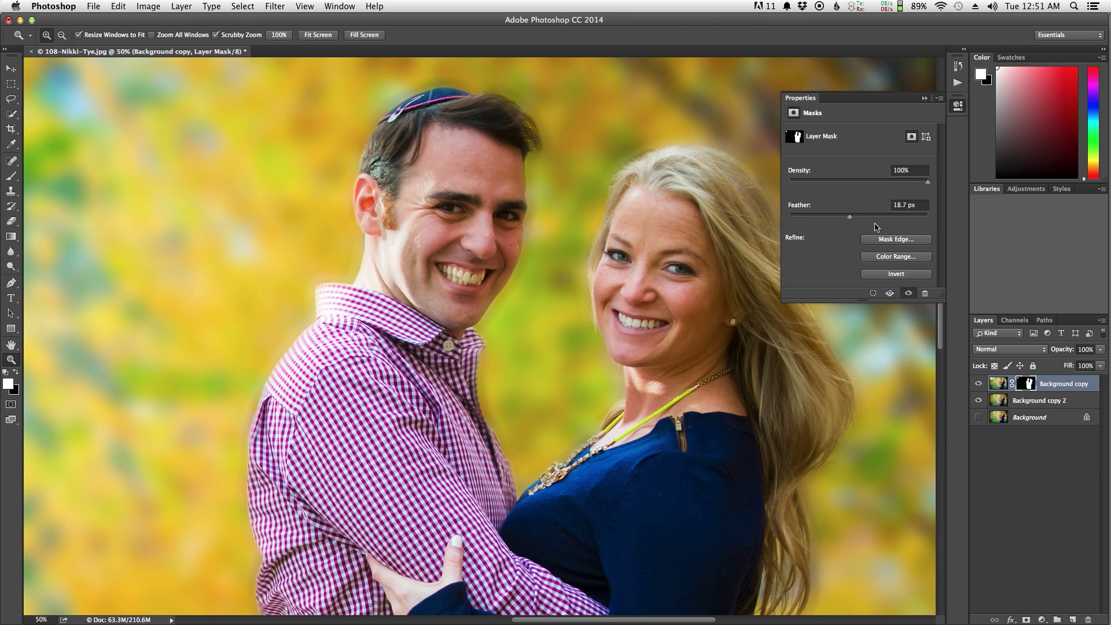
left_click_drag(850, 219, 880, 223)
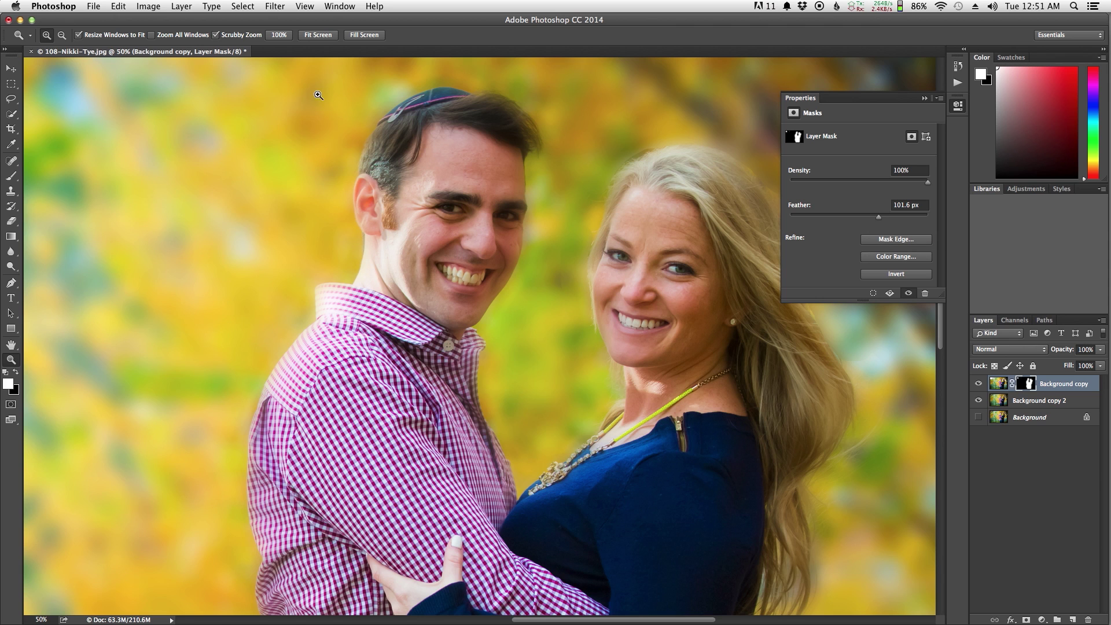
Inspect the feathered mask edges from the couple's legs up to their heads and across the photo, and close the mask properties.
scroll(412, 328, "down", 10)
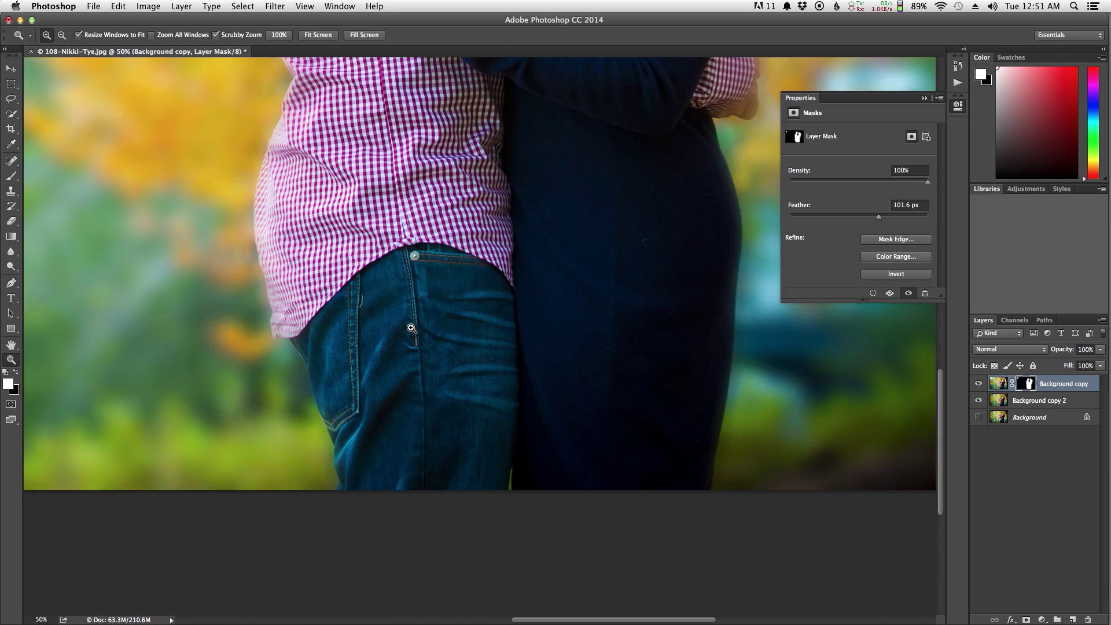
scroll(412, 328, "up", 10)
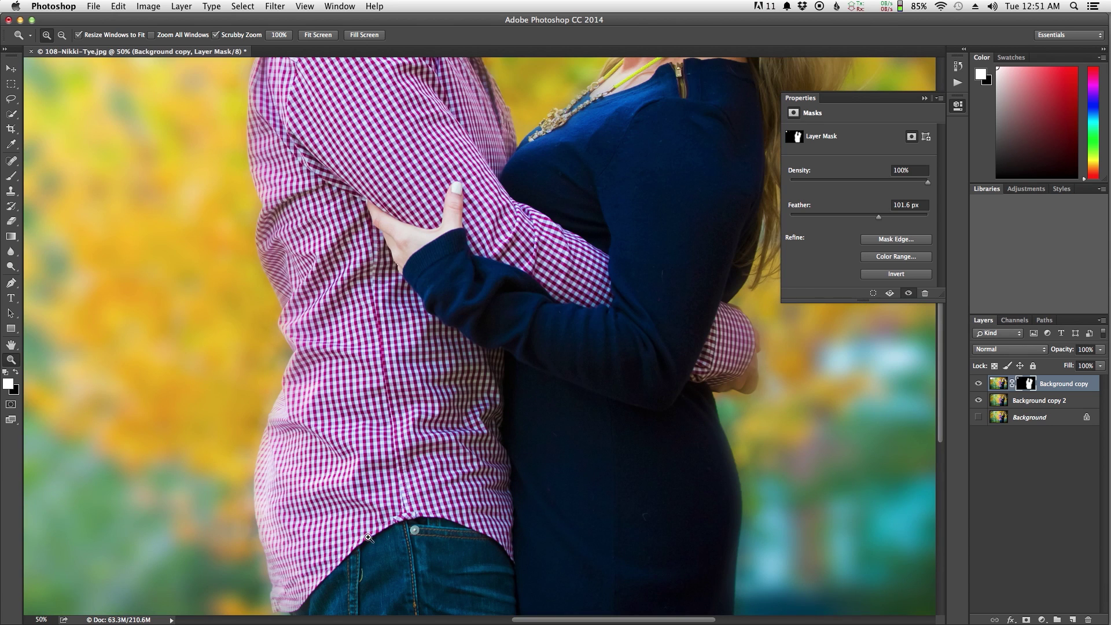
scroll(578, 299, "up", 7)
scroll(577, 298, "up", 3)
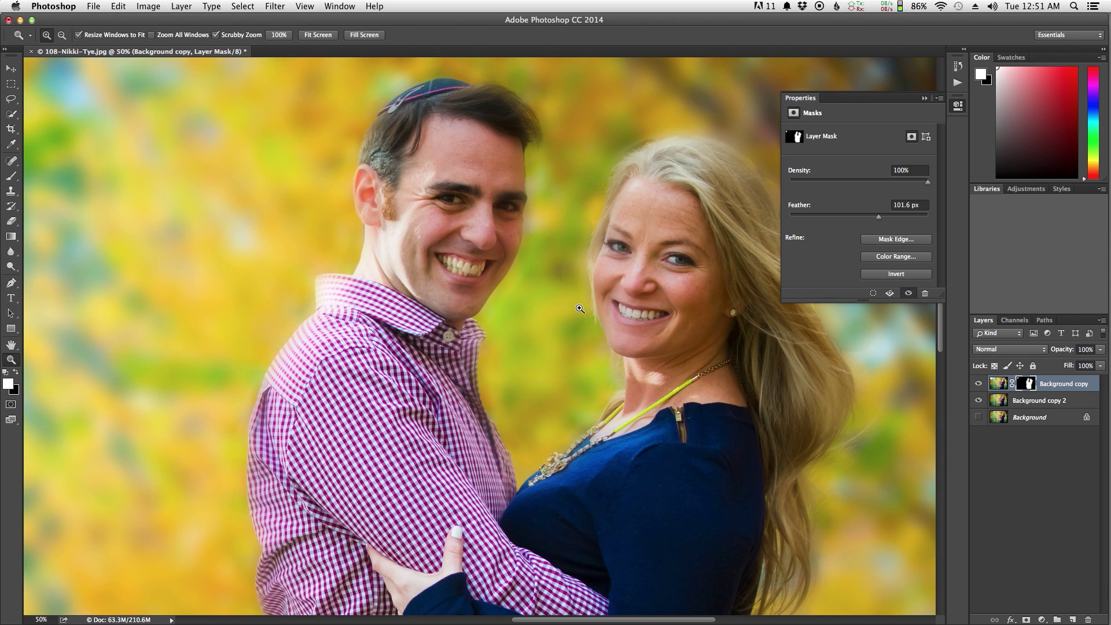
right_click(168, 270)
left_click(225, 278)
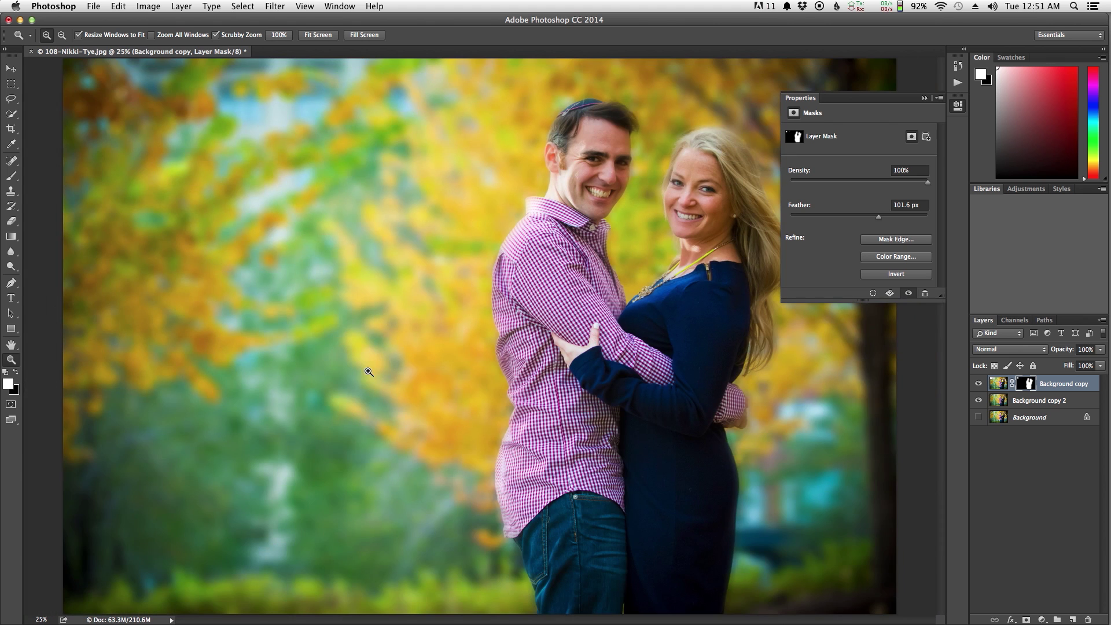
left_click(926, 99)
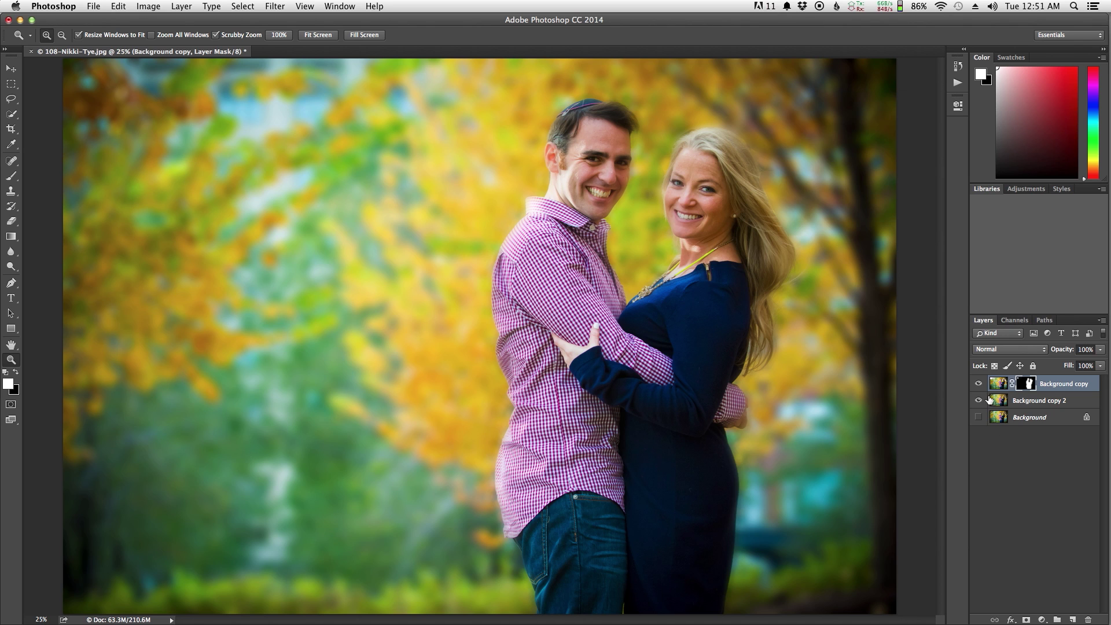
Show the original Background layer and repeatedly toggle the blurred copy's visibility to compare the photo with and without blur, leaving the blur visible.
left_click(979, 419)
left_click(979, 400)
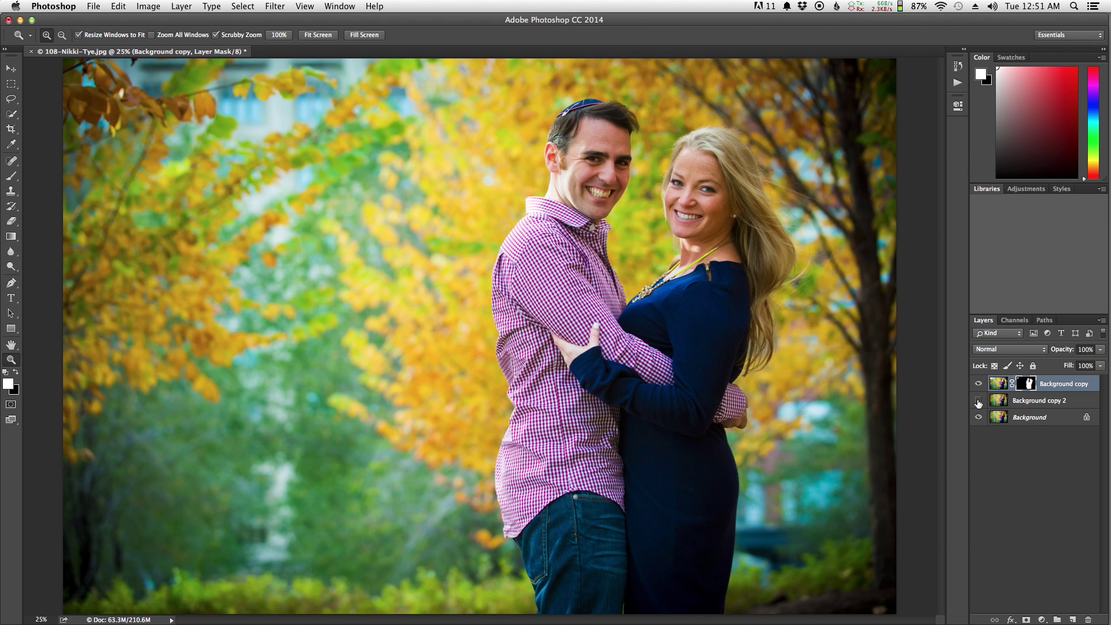
left_click(979, 401)
left_click(979, 401)
left_click(979, 402)
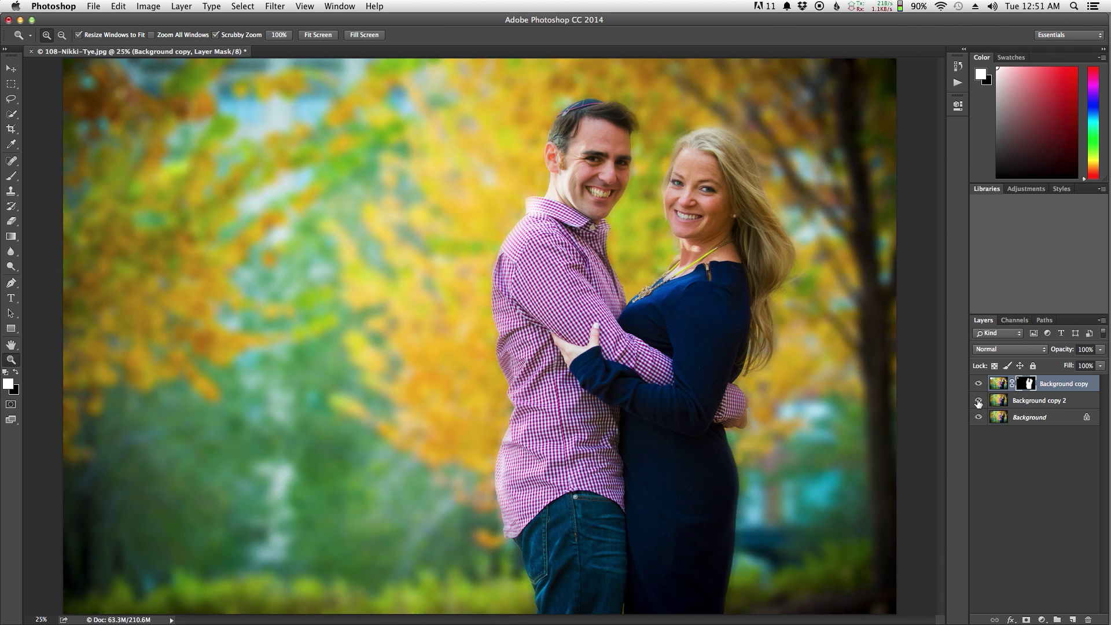
left_click(979, 401)
left_click(979, 401)
left_click(979, 401)
left_click(979, 401)
left_click(978, 401)
left_click(978, 401)
left_click(979, 401)
left_click(979, 401)
left_click(979, 401)
left_click(979, 401)
left_click(979, 401)
left_click(979, 401)
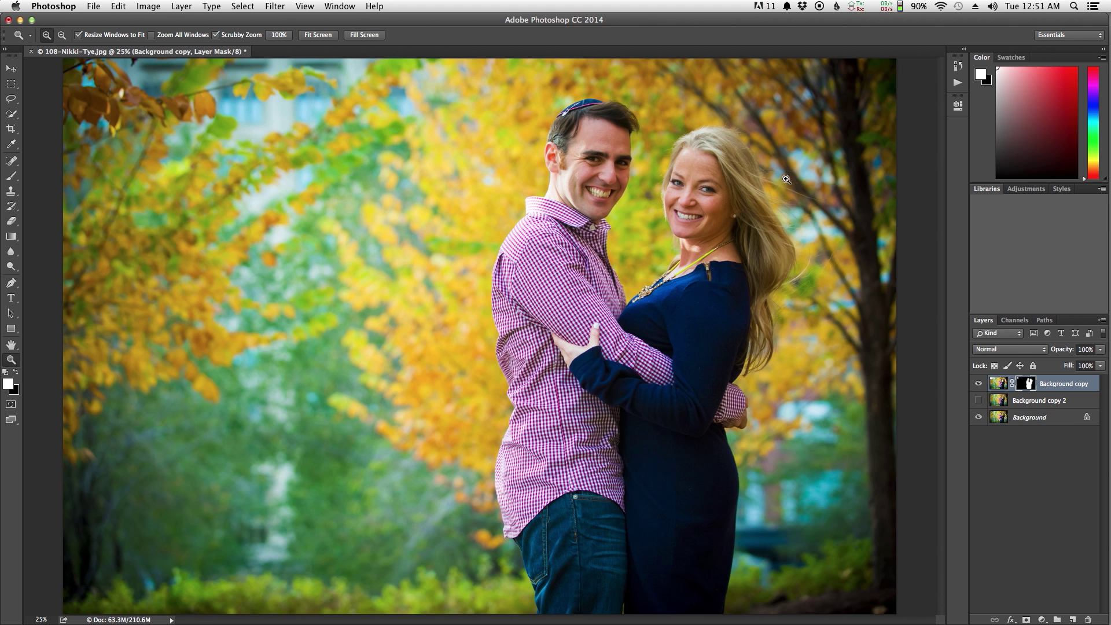
left_click(979, 401)
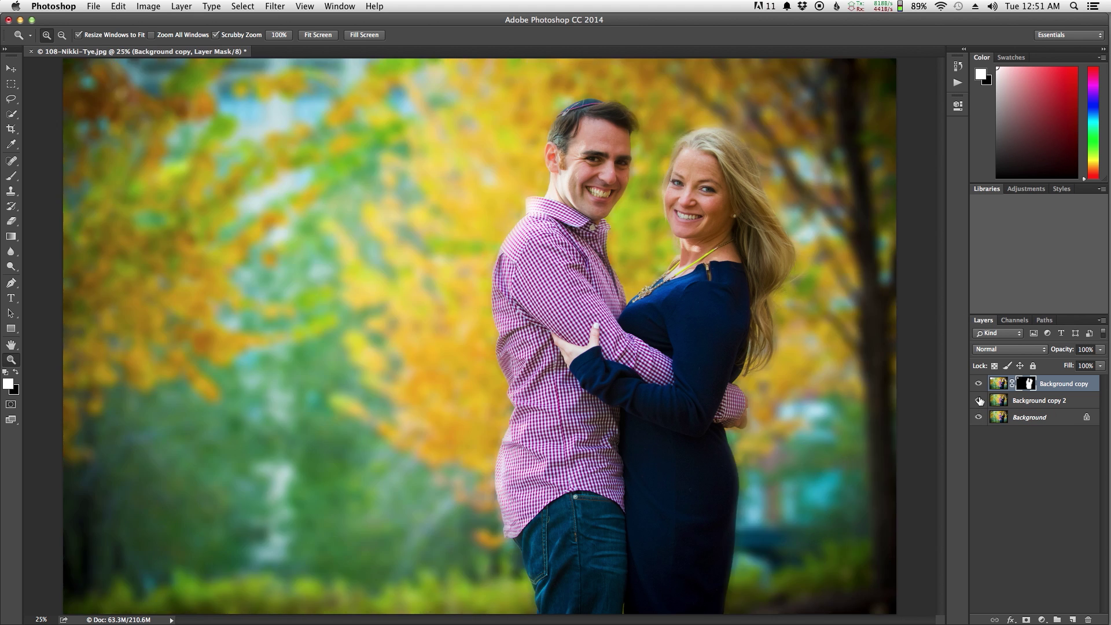
left_click(979, 401)
left_click(979, 401)
left_click(979, 401)
left_click(978, 401)
left_click(979, 401)
left_click(979, 402)
left_click(979, 402)
left_click(979, 402)
left_click(979, 402)
left_click(979, 401)
left_click(979, 402)
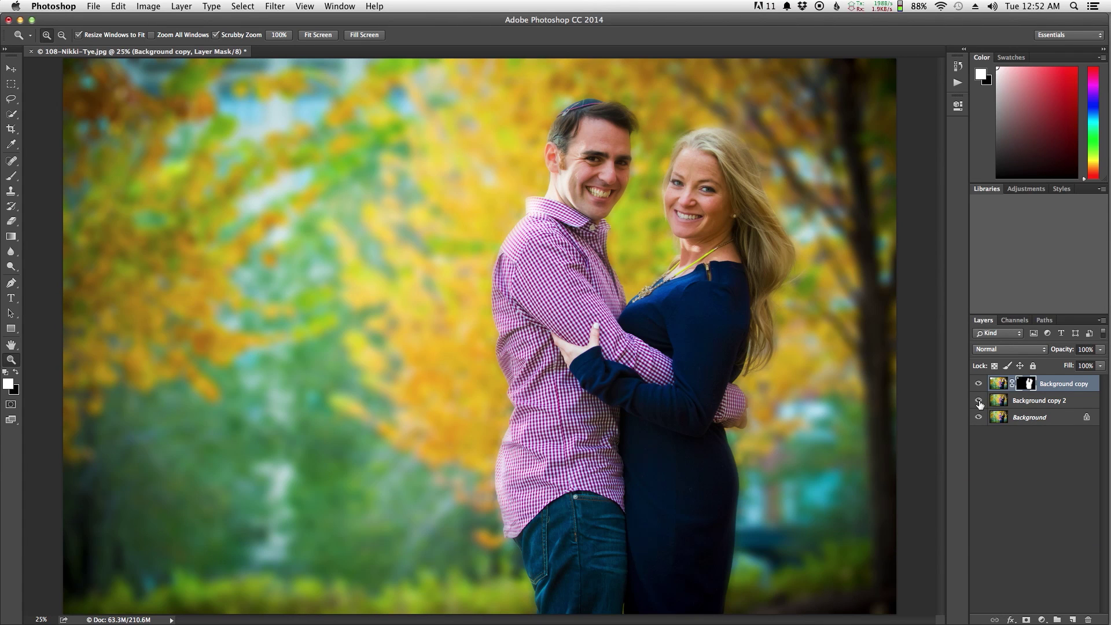